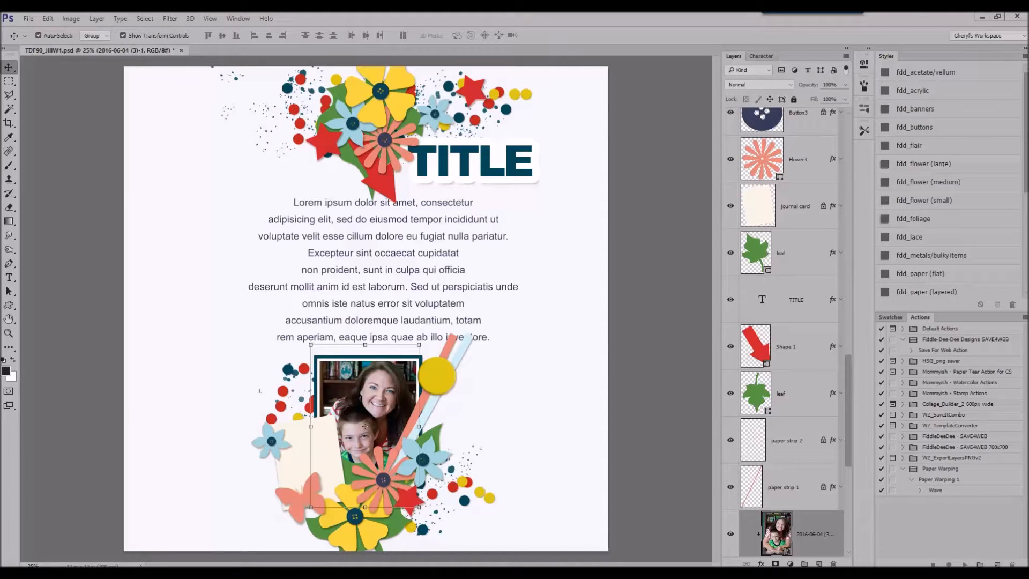
- Replace the TITLE placeholder with the "you & me" word art, placed over it, and delete the TITLE text layer
left_click(522, 160)
left_click_drag(503, 242, 514, 249)
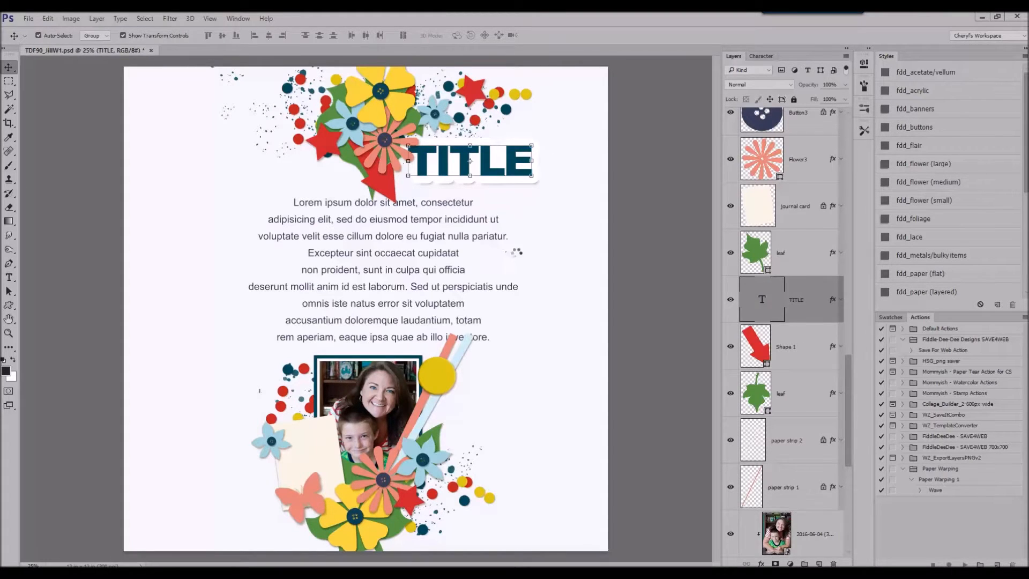
left_click_drag(418, 281, 513, 154)
right_click(534, 134)
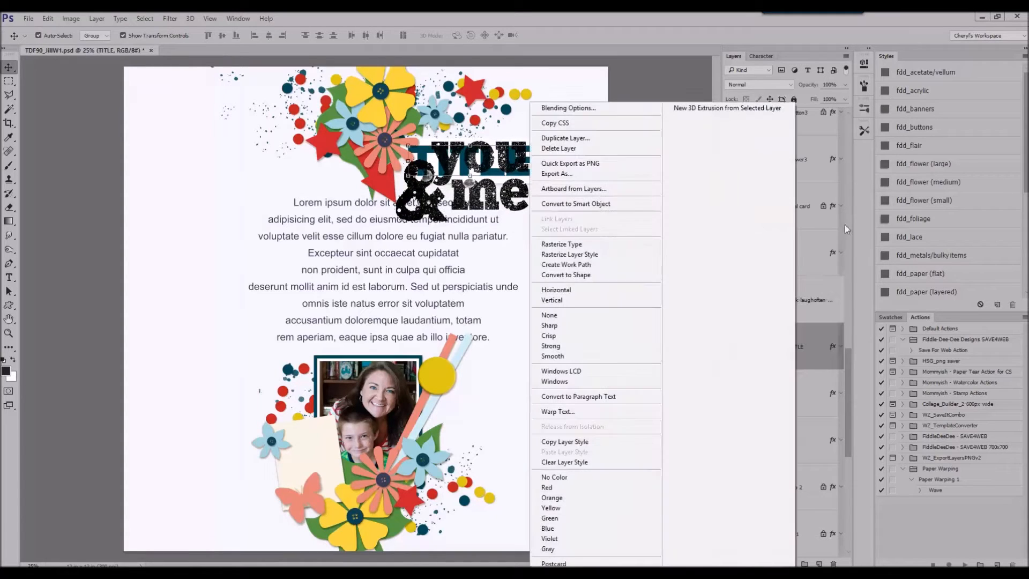
left_click(541, 150)
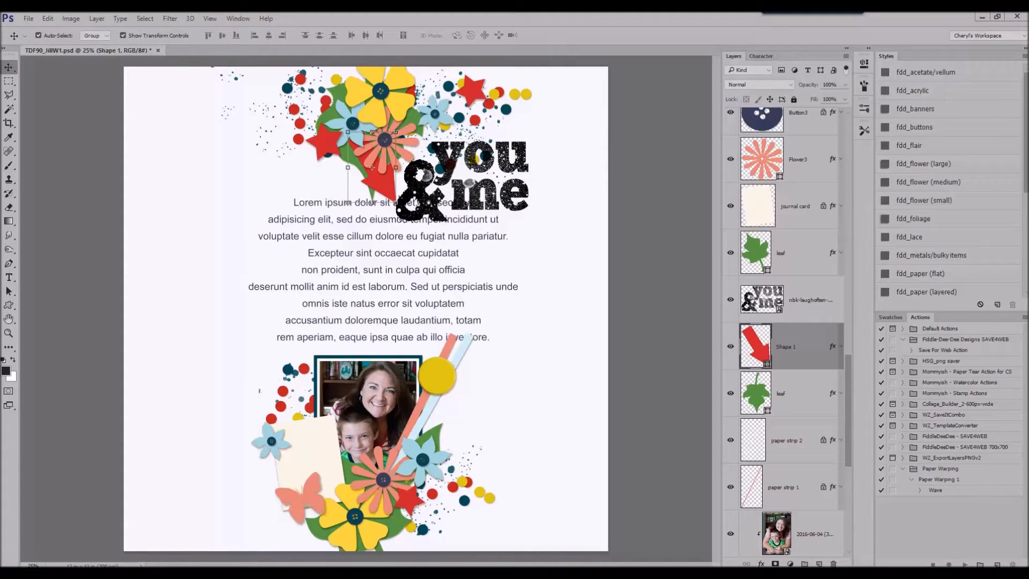
- Place the HAPPY flair over the yellow circle with the fdd_flair style, and delete the Flair placeholder layer
left_click(446, 384)
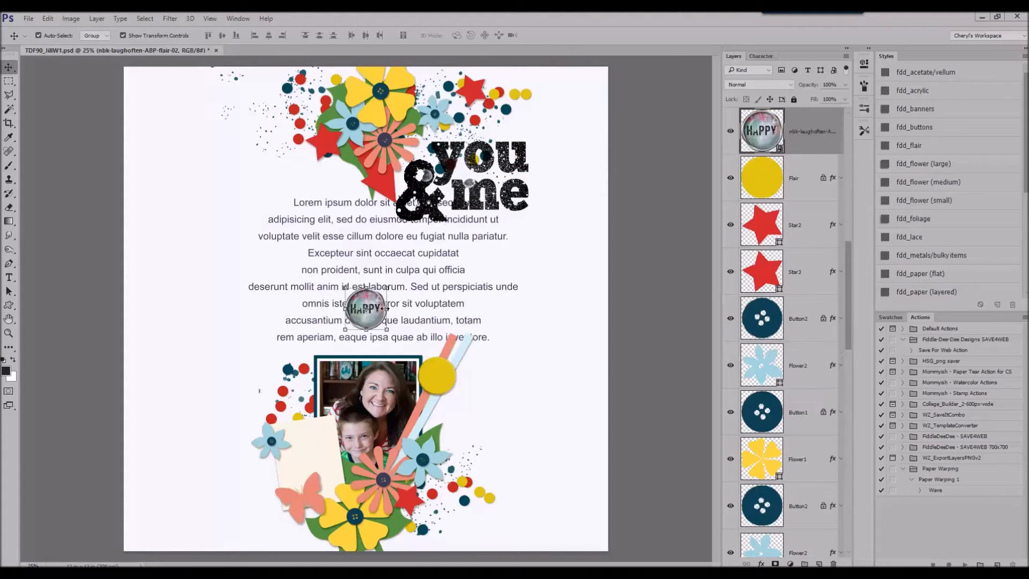
left_click_drag(377, 297, 449, 363)
left_click_drag(462, 352, 450, 364)
left_click(363, 37)
left_click(943, 141)
right_click(802, 199)
left_click(830, 138)
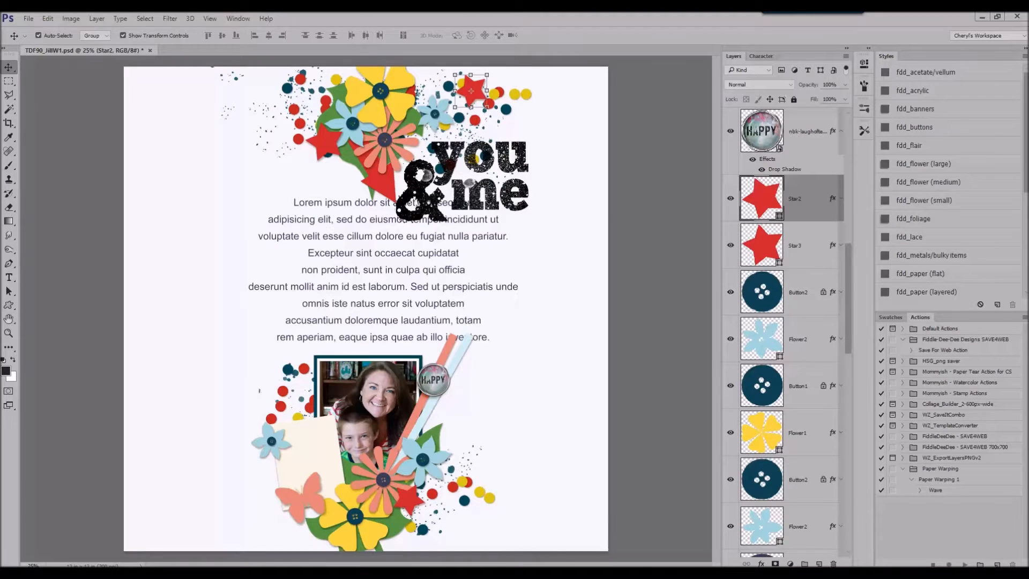
- Place the nbk-laughoften solids06 paper as the page background above paper1, and delete the paper1 layer
scroll(774, 410, "down", 8)
left_click(803, 538)
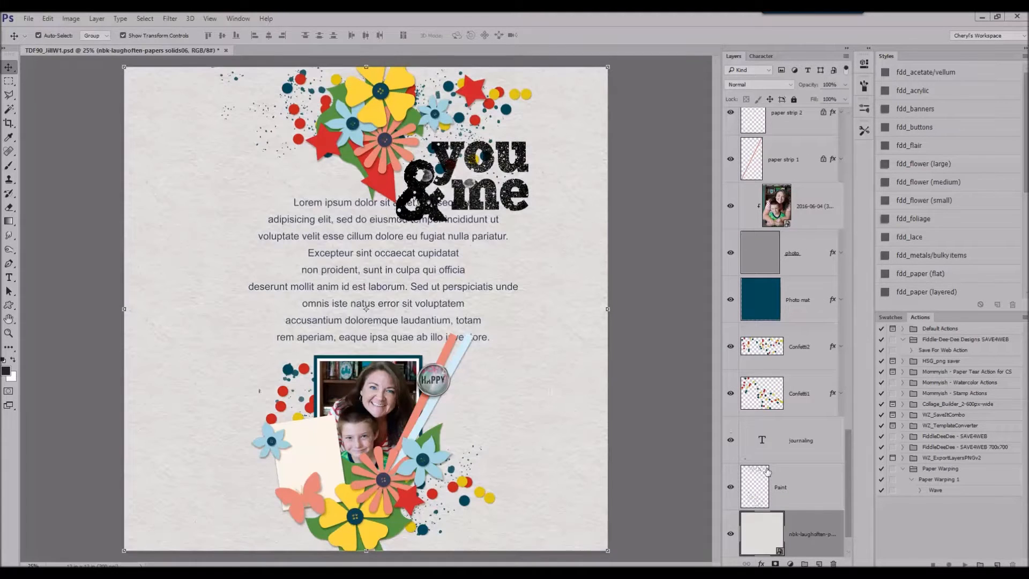
right_click(805, 528)
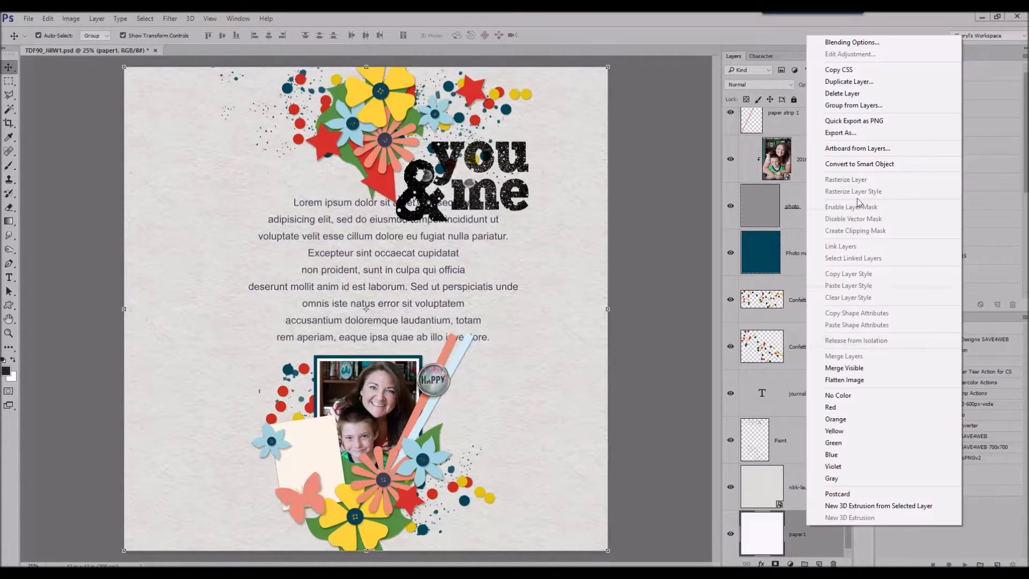
left_click(851, 94)
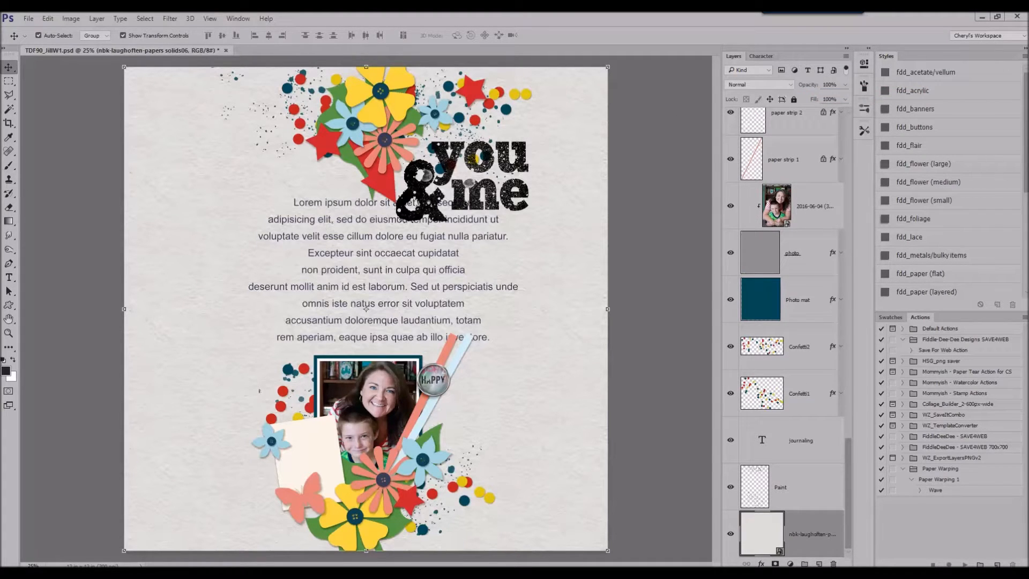
- Place the pink star with the fdd_metals/bulkyitems style, scale it to about 17.4% over the red Star3 placeholder, and delete Star3
left_click(326, 145)
left_click_drag(458, 241, 363, 214)
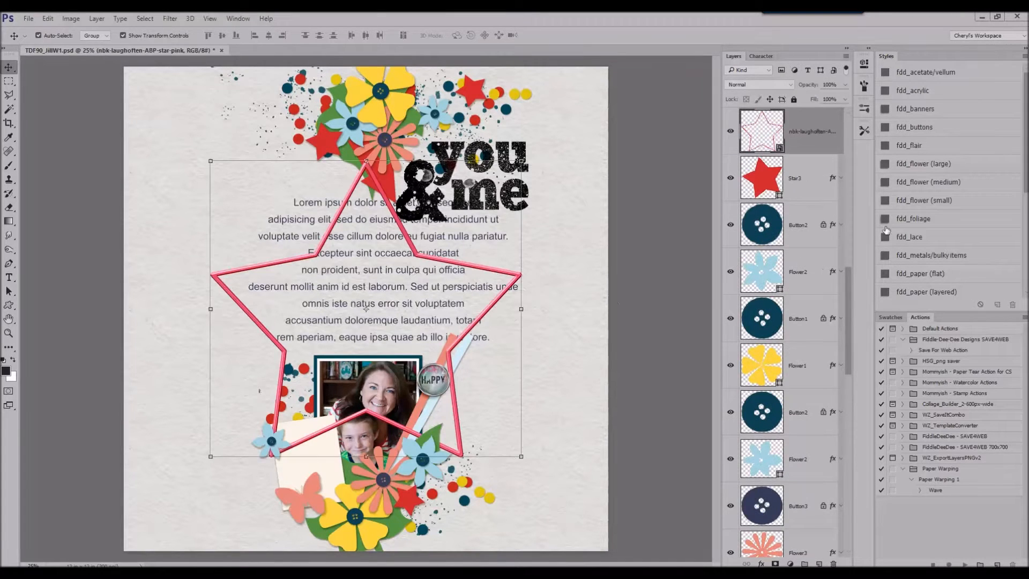
scroll(939, 261, "down", 1)
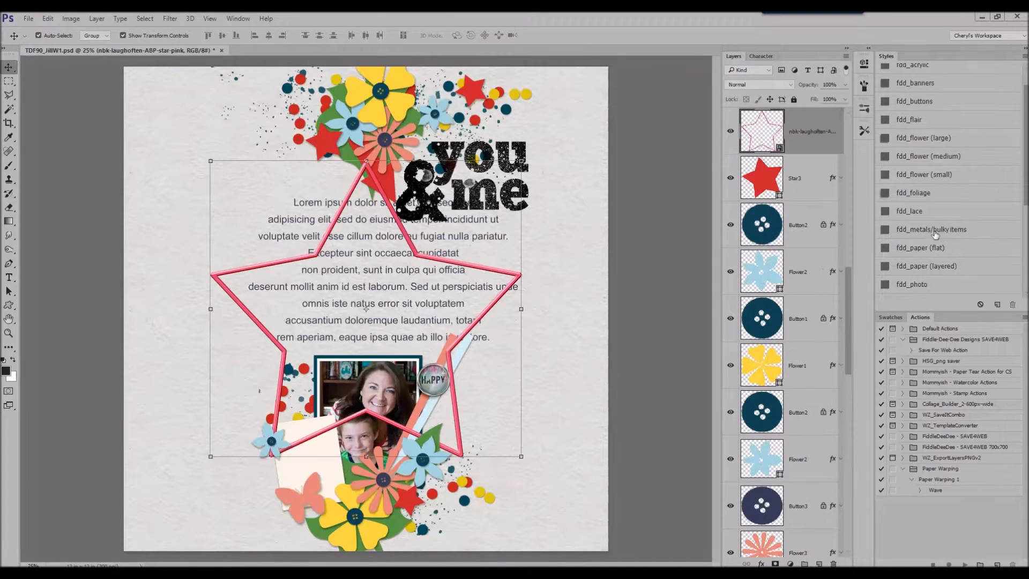
left_click(936, 234)
left_click_drag(521, 161, 356, 105)
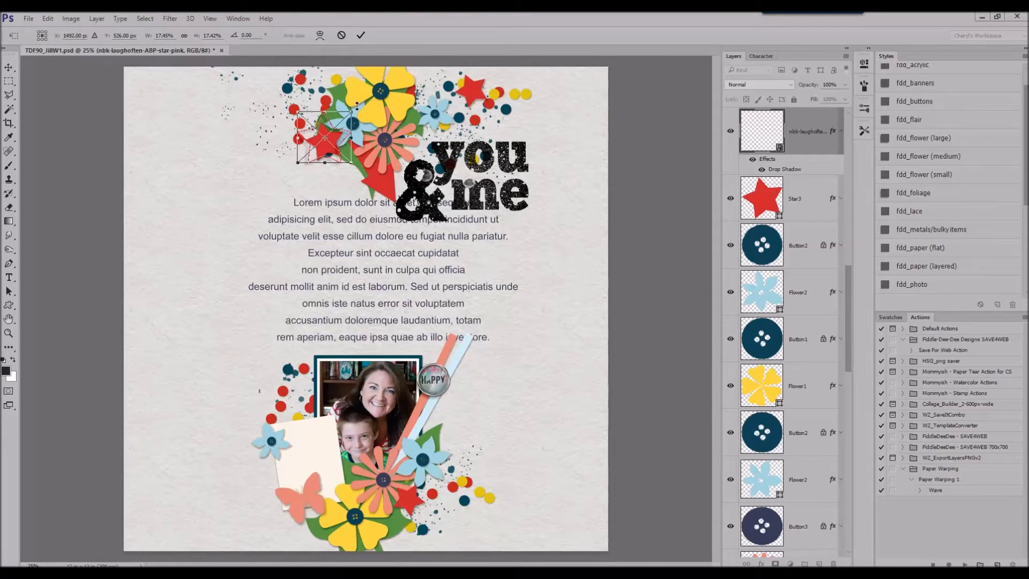
left_click(360, 35)
right_click(802, 209)
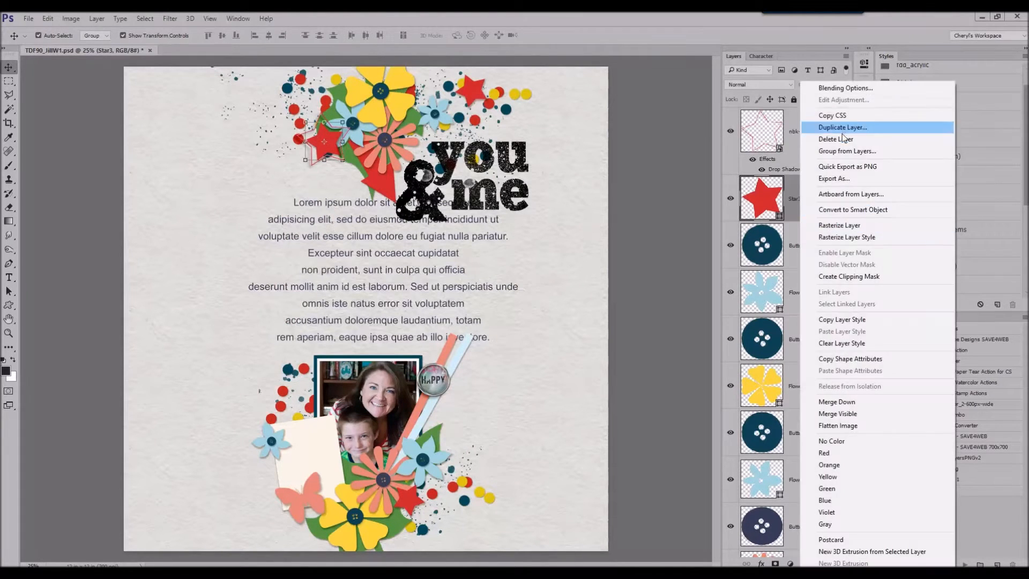
left_click(820, 132)
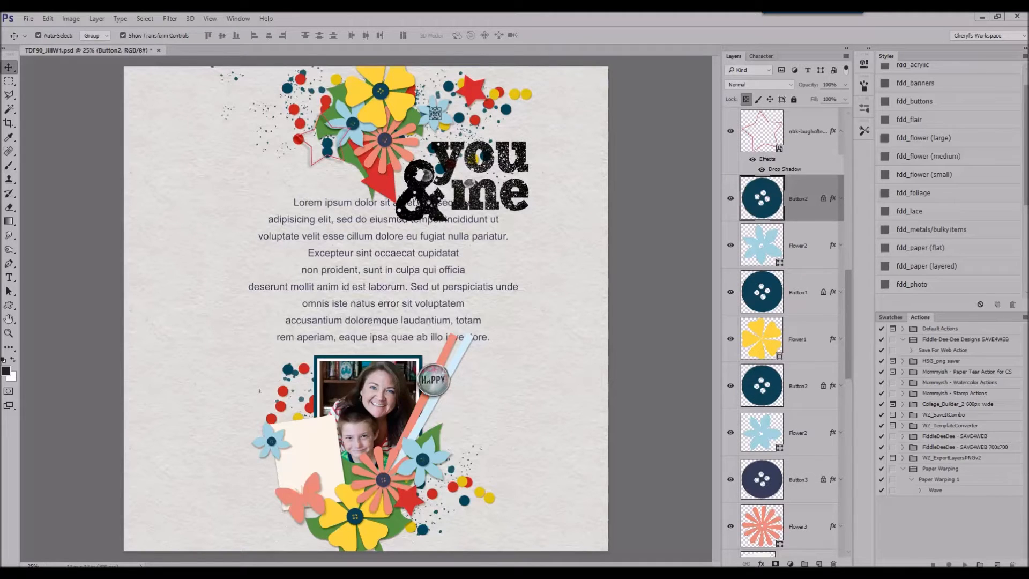
- Place the dotted paper feather above the paper strip 2 layer and rotate it 90° clockwise
left_click(472, 352)
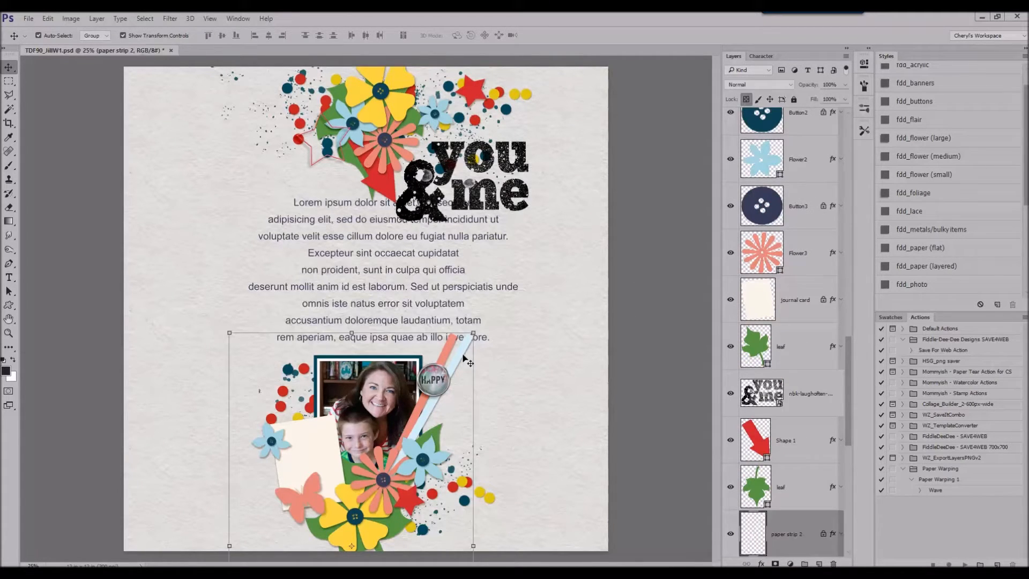
left_click_drag(586, 349, 587, 351)
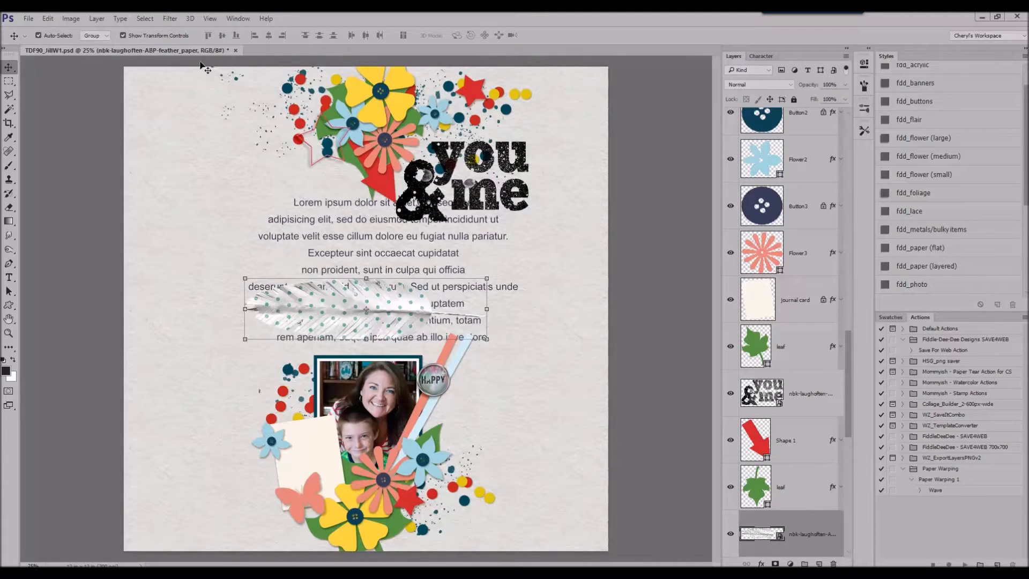
left_click(48, 18)
mouse_move(75, 240)
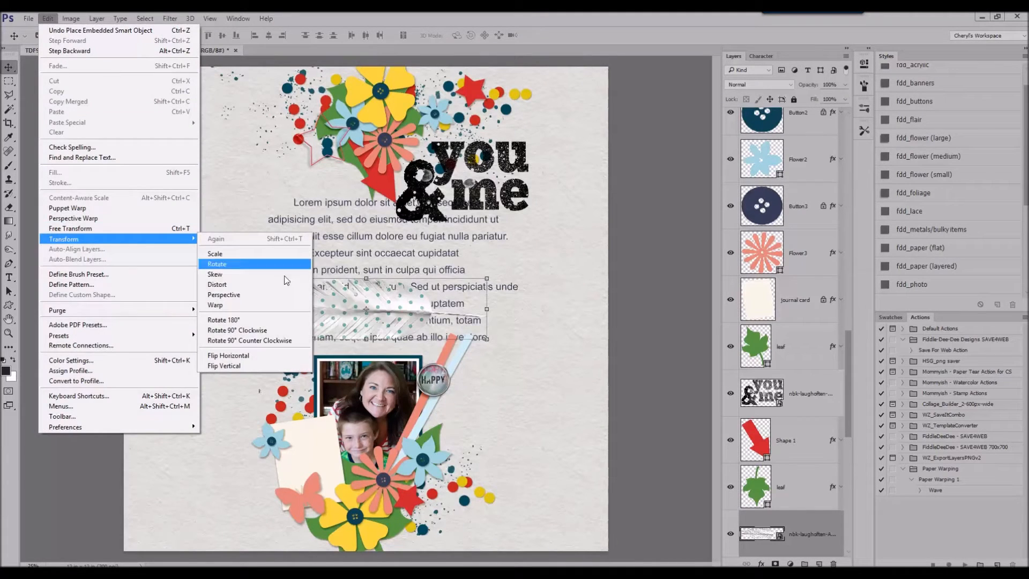
left_click(264, 330)
- Fit the feather at a slant along the blue paper strip beside the photo and give it a drop shadow style
left_click_drag(377, 242, 448, 339)
left_click_drag(468, 287, 432, 355)
left_click_drag(459, 348, 478, 377)
left_click_drag(455, 400, 468, 372)
left_click(361, 35)
left_click(907, 163)
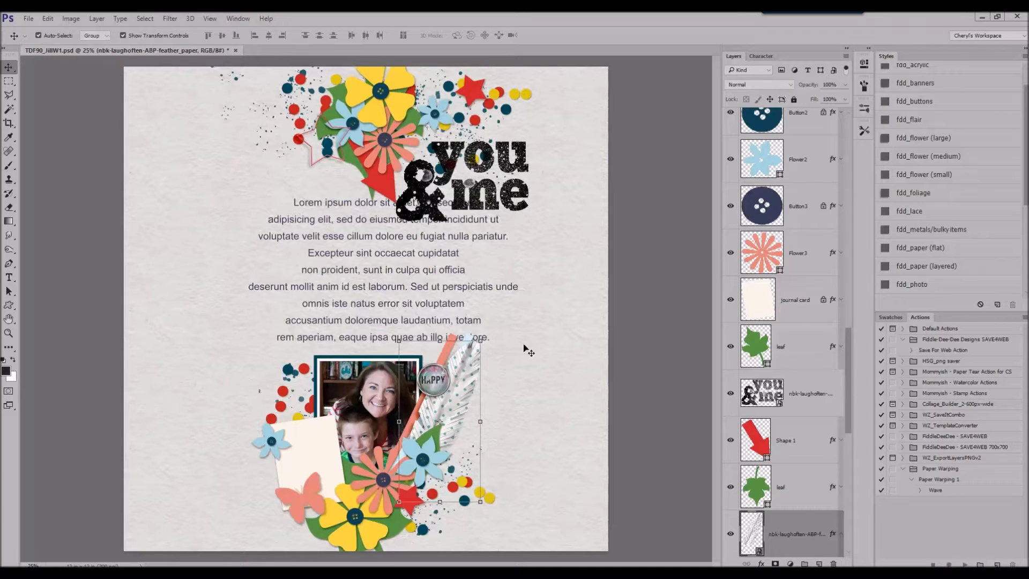
- Place dbd-gamer-string1 above paper strip 1, fit it along the coral strip beside the photo, and give it a drop shadow style
left_click(449, 349)
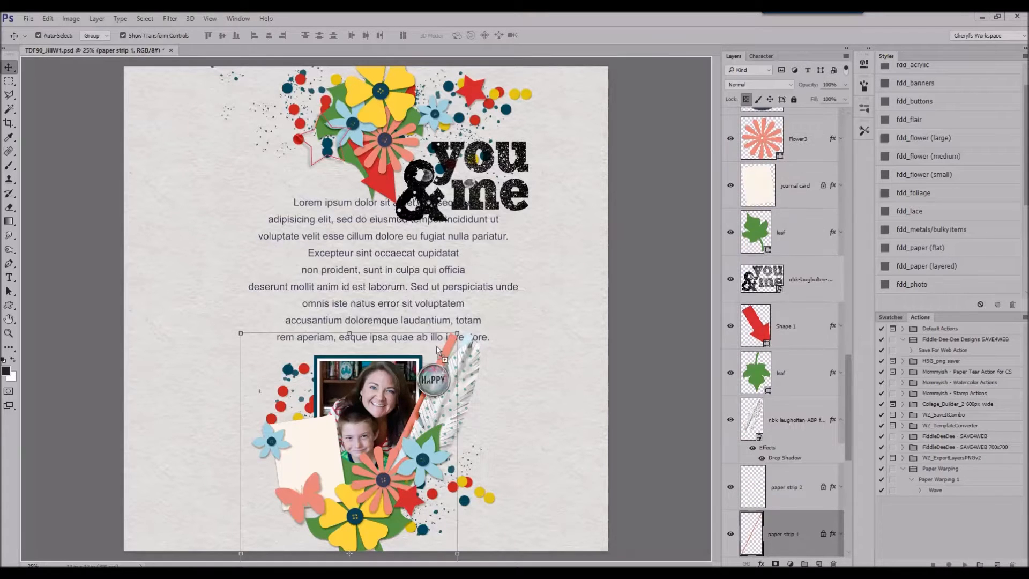
left_click_drag(442, 351, 442, 345)
left_click_drag(568, 218, 356, 268)
left_click_drag(249, 325, 378, 395)
left_click_drag(512, 361, 466, 324)
left_click_drag(435, 350, 447, 363)
key("Return")
scroll(934, 225, "down", 3)
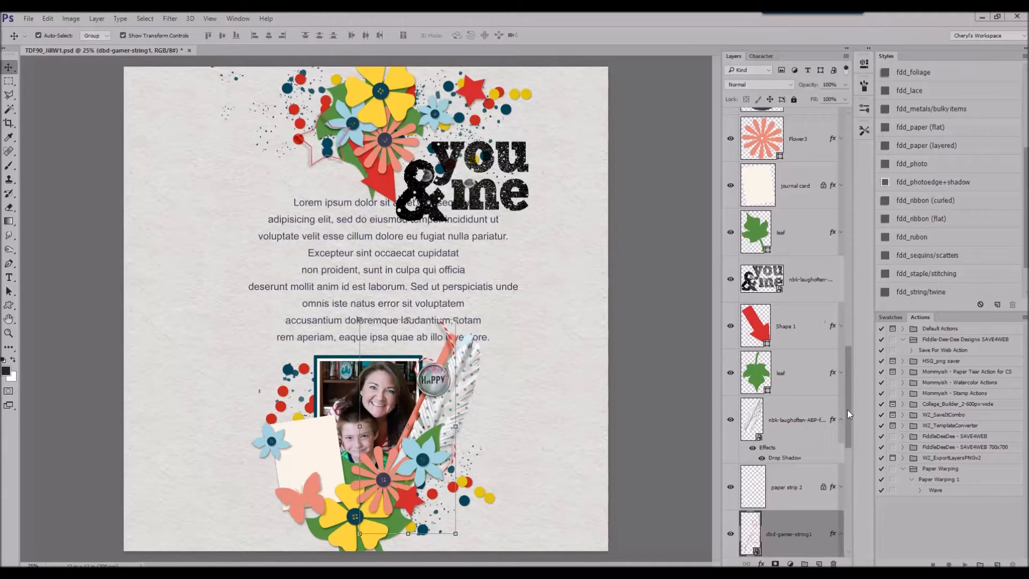
- Delete the paper strip 2 and paper strip 1 placeholder layers
left_click_drag(848, 410, 848, 488)
right_click(796, 270)
left_click(828, 139)
right_click(810, 158)
left_click(839, 139)
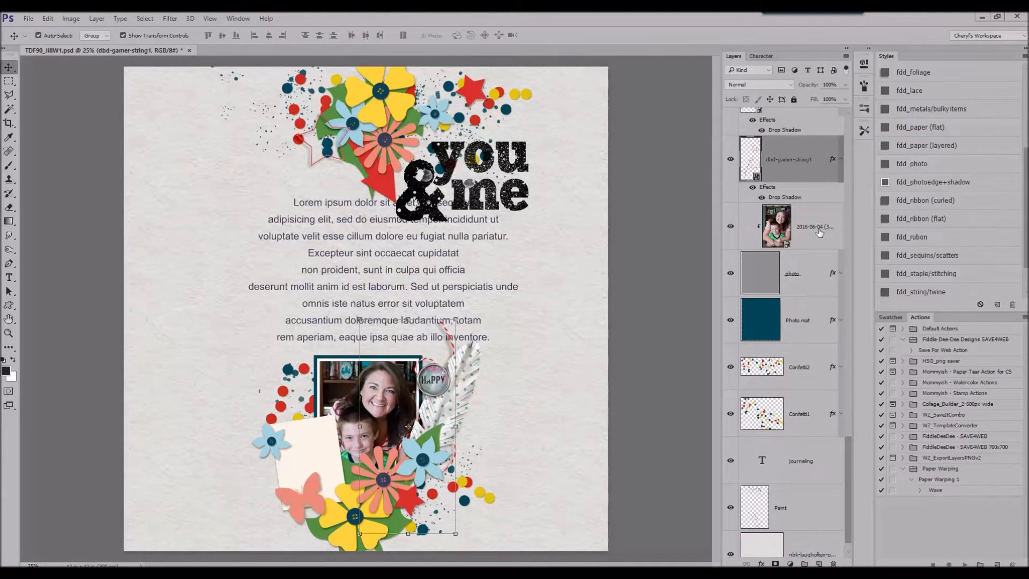
- Delete the Photo mat layer behind the photo
left_click(819, 232)
left_click(807, 273)
right_click(805, 321)
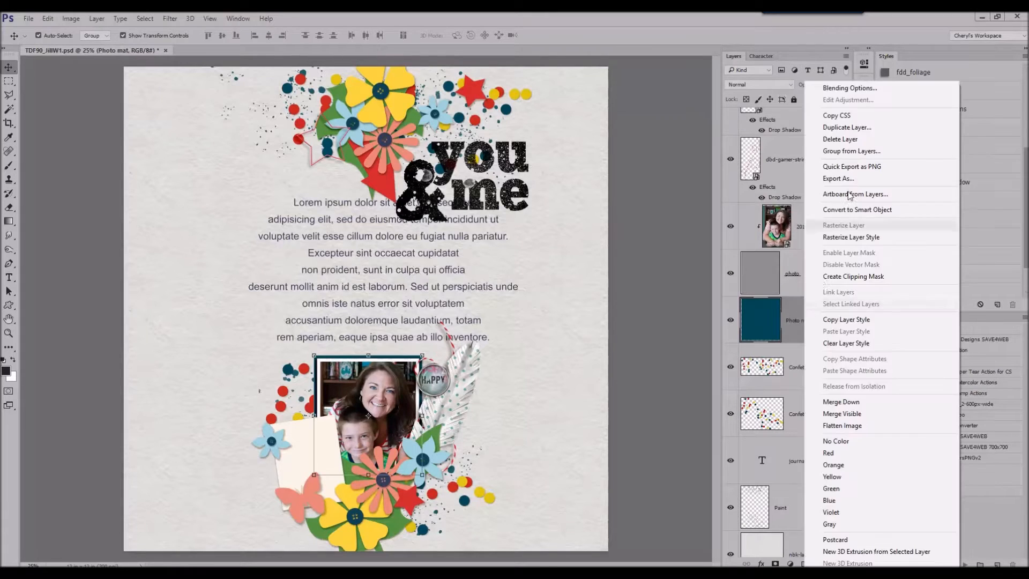
left_click(856, 140)
- Move the photo together with its clipping frame slightly upward
left_click(815, 253)
left_click(815, 301, "ctrl")
mouse_move(397, 414)
left_mouse_down()
mouse_move(407, 387)
mouse_move(395, 397)
left_mouse_up()
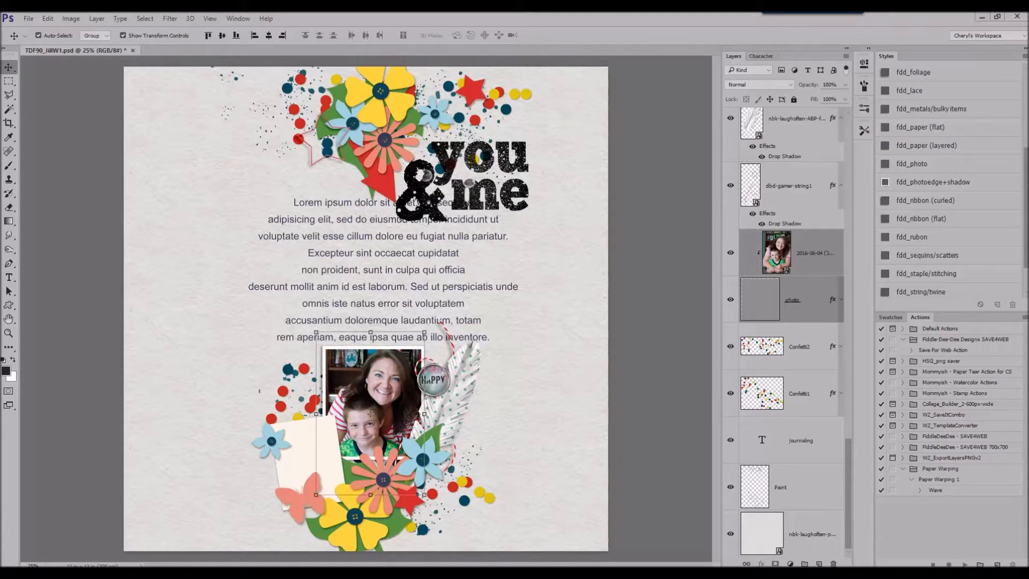
- Place dbd-gamer-leaf2 behind the bottom flower cluster, apply the fdd_foliage style, and scale it down to fit the cluster
scroll(532, 357, "down", 1)
scroll(533, 358, "up", 1)
scroll(593, 354, "down", 1)
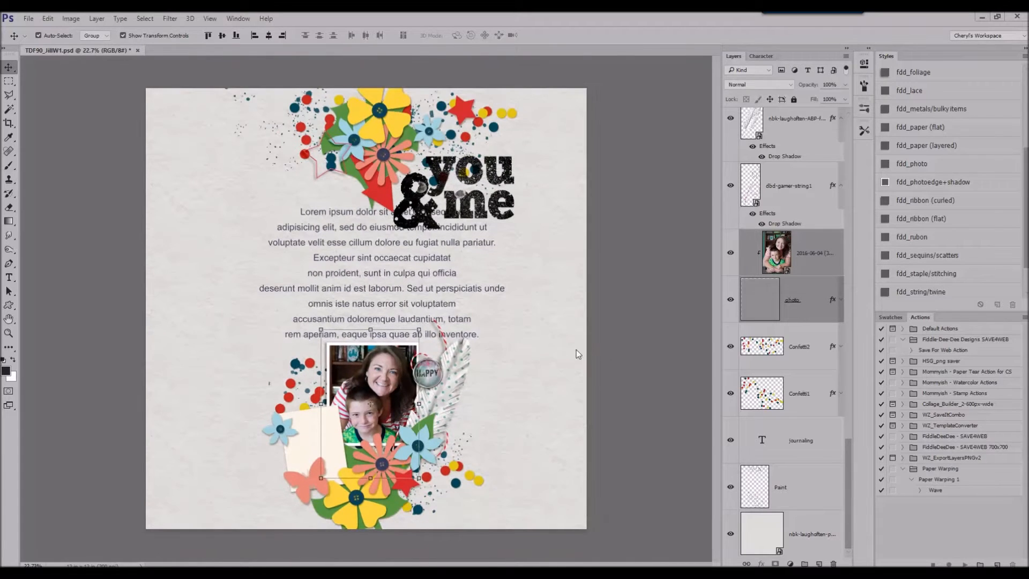
left_click(394, 502)
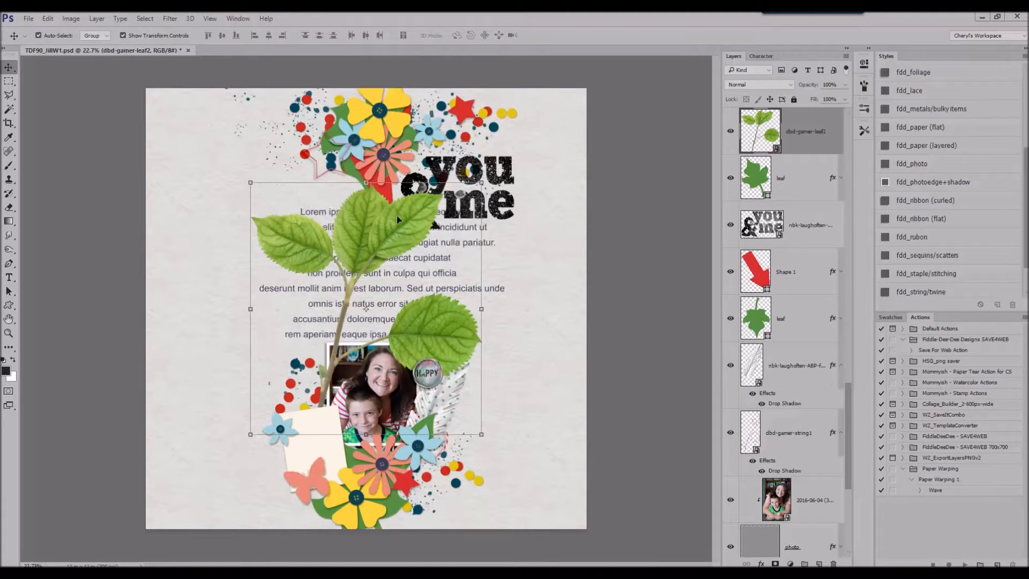
left_click_drag(397, 220, 424, 474)
scroll(931, 127, "up", 1)
left_click(916, 89)
left_click_drag(511, 436, 420, 472)
left_click(361, 34)
- Delete both green leaf placeholder layers
left_click(787, 198)
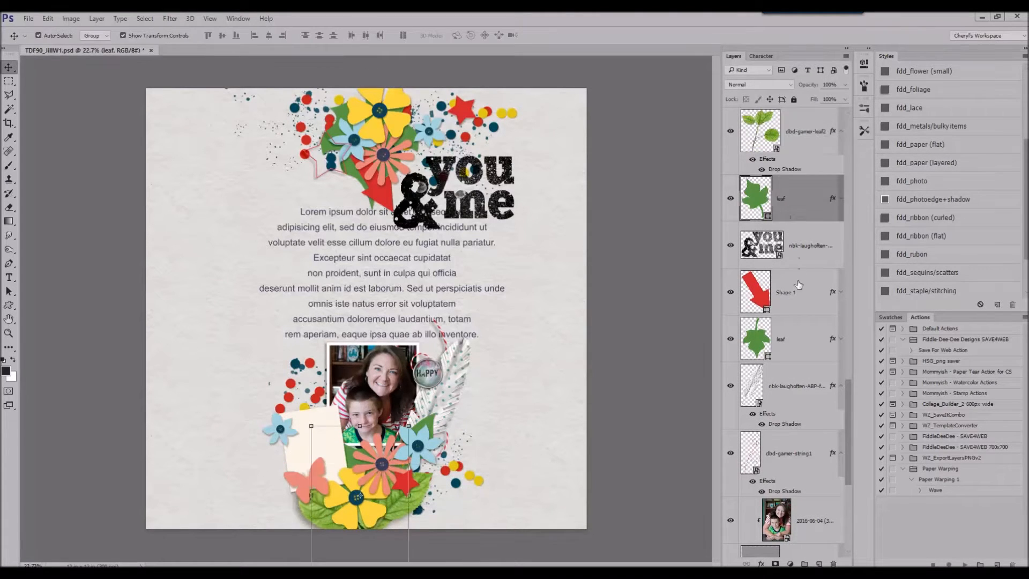
left_click(781, 343, "ctrl")
right_click(783, 344)
left_click(809, 139)
- Duplicate the leaf branch behind the top flower cluster, rotating the copy to about 150.9° and resizing it to fit
left_click(402, 507)
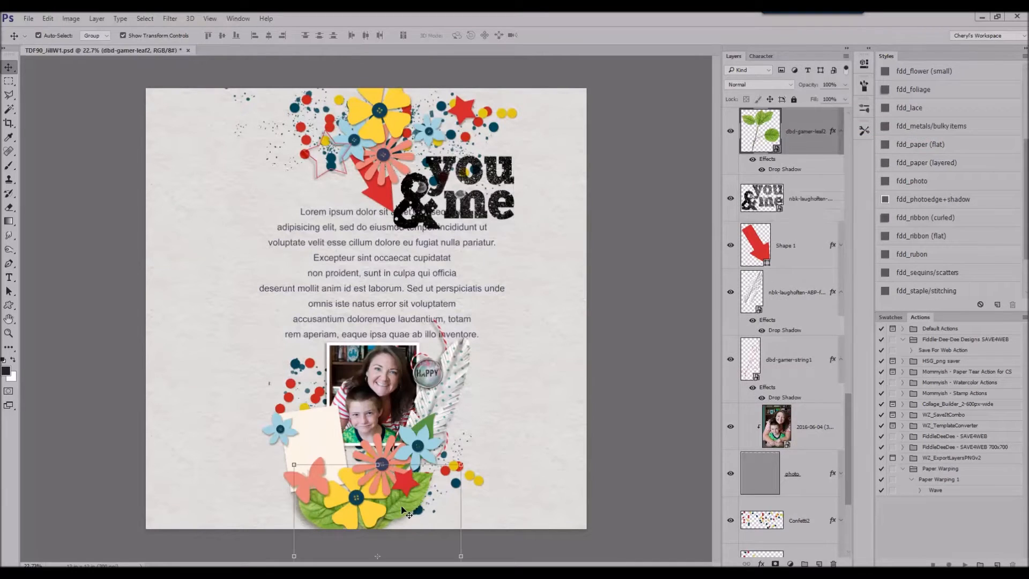
left_click_drag(402, 506, 396, 165, "alt")
left_click_drag(454, 124, 439, 248)
key("Escape")
left_click_drag(462, 117, 373, 319)
left_click_drag(398, 240, 391, 123)
left_click_drag(472, 160, 452, 186)
left_click_drag(430, 127, 435, 121)
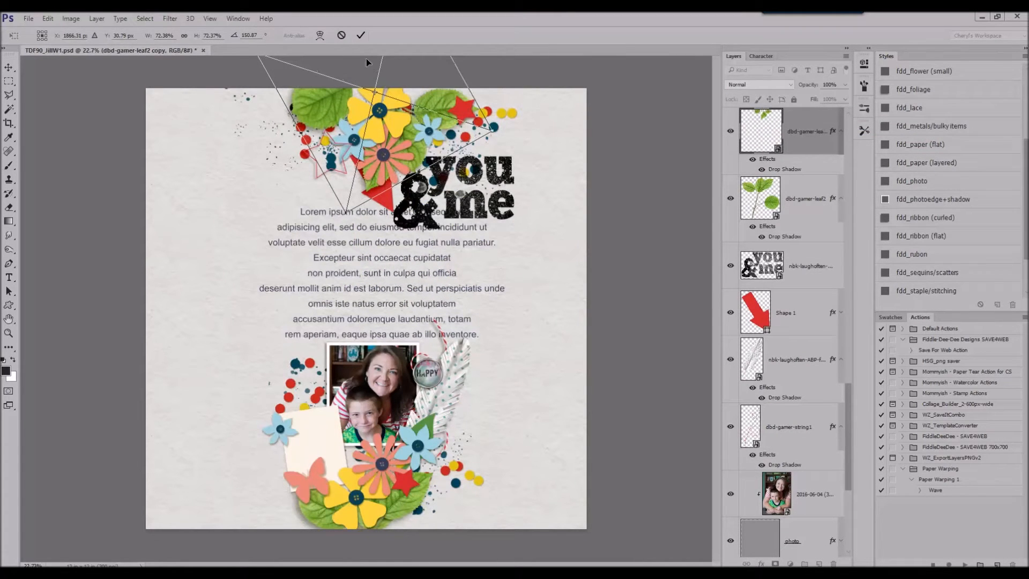
left_click(361, 35)
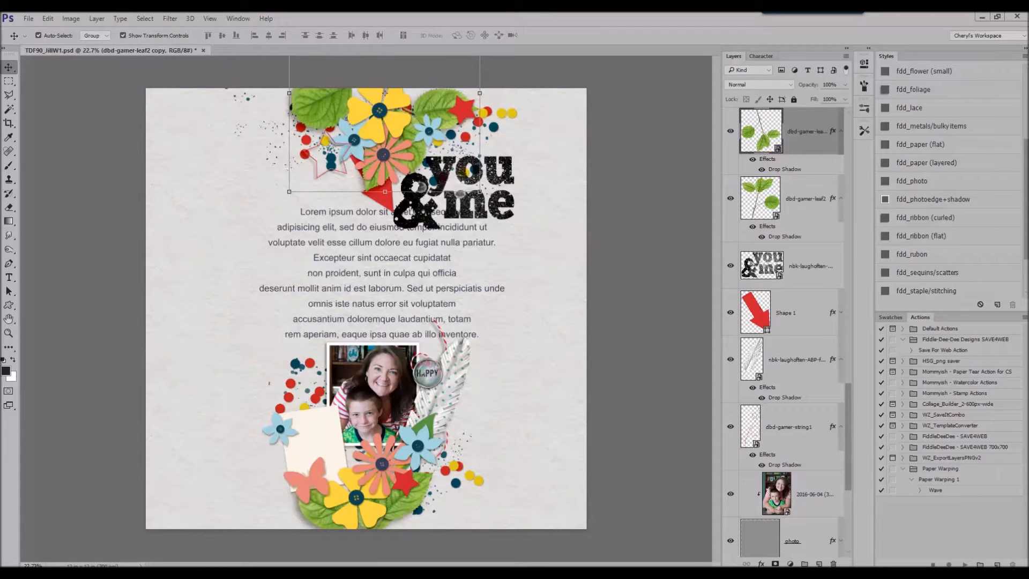
- Place megsc_artistic_butterfly1 over the coral butterfly with the fdd_flower (small) style, scale it to fit, and delete the Butterfly1 layer
left_click(387, 192)
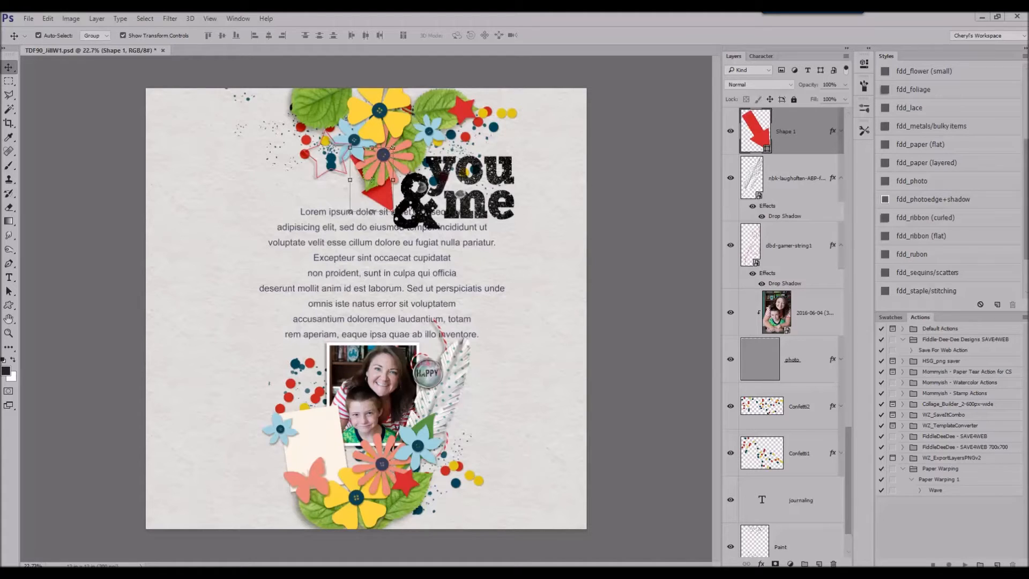
left_click(316, 462)
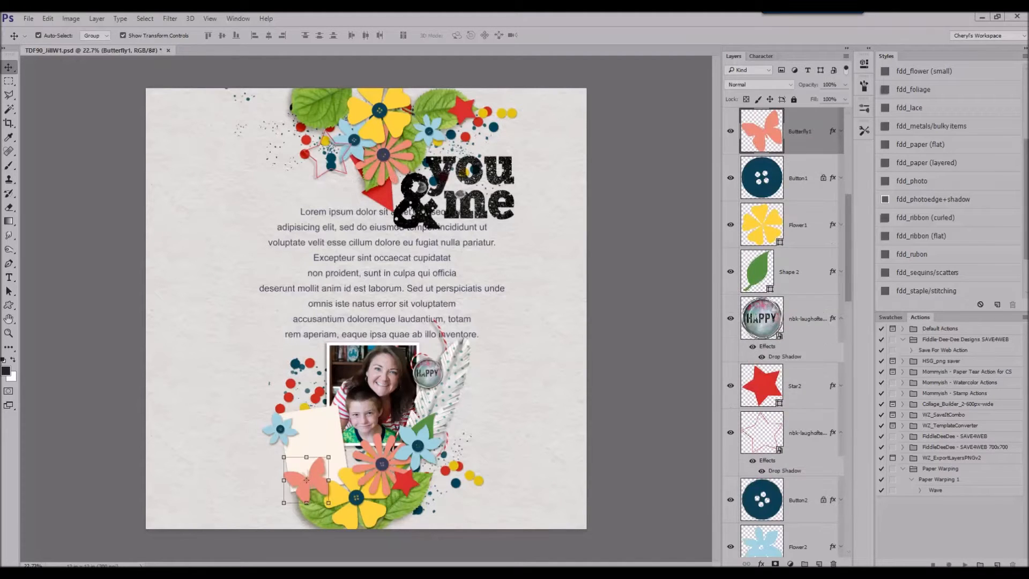
key("ctrl+v")
scroll(938, 143, "up", 1)
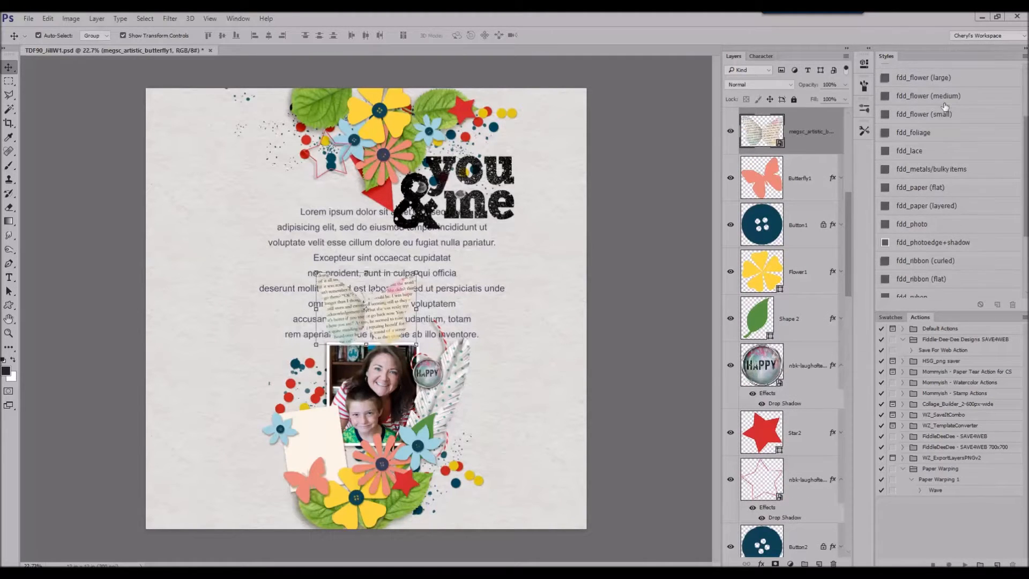
left_click(942, 110)
left_click_drag(416, 272, 312, 488)
left_click(361, 35)
right_click(804, 198)
left_click(825, 138)
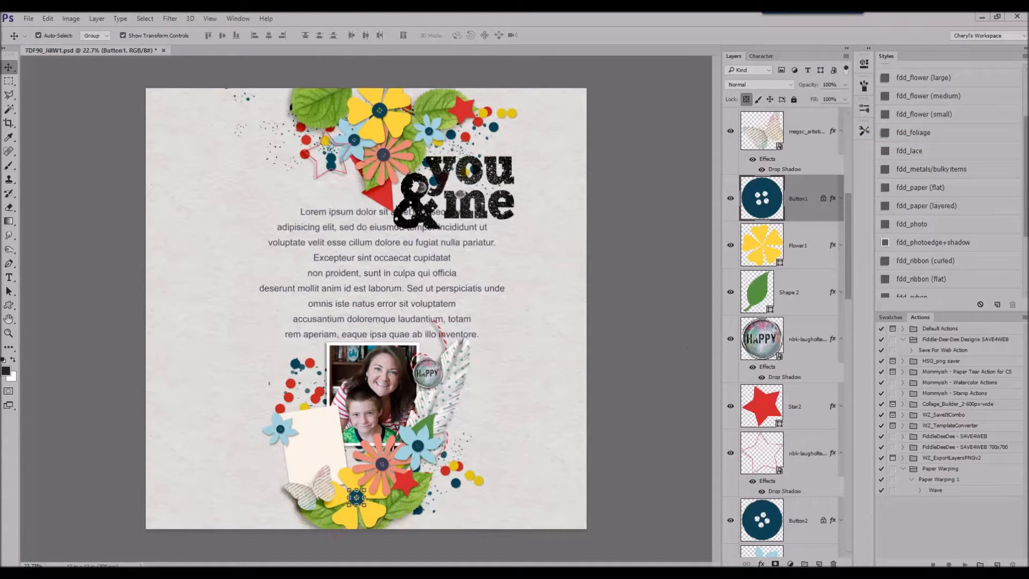
- Place megsc_artistic_doily above the Paint layer, behind the bottom flower cluster, with a drop shadow style
scroll(783, 462, "down", 10)
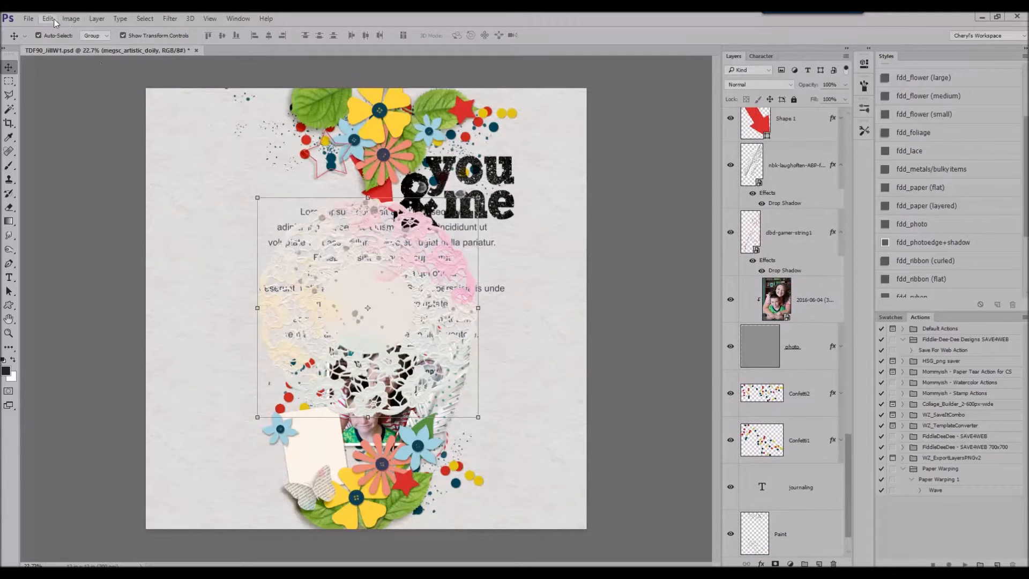
left_click(48, 19)
left_click(384, 309)
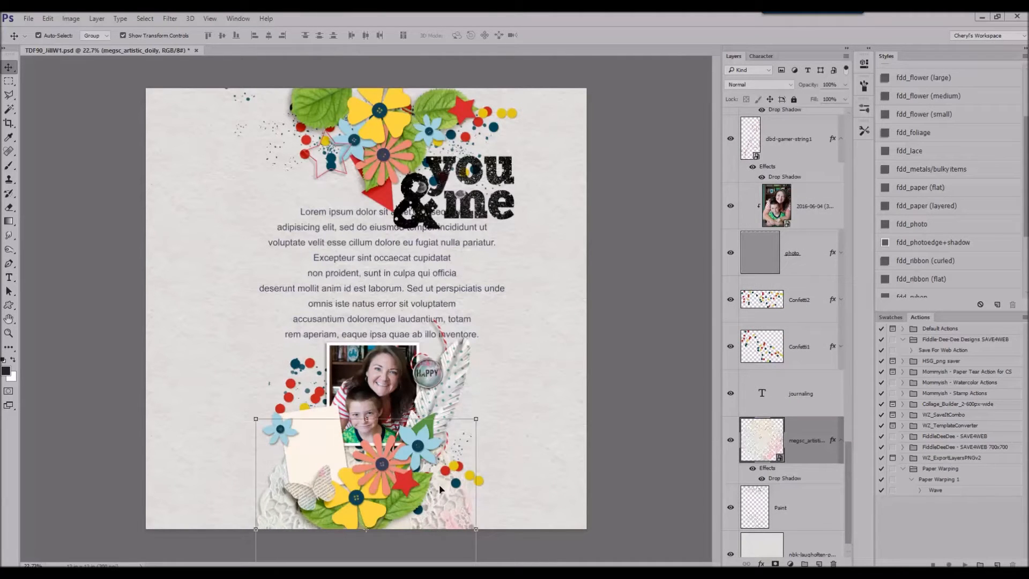
- Duplicate the doily, flip the copy vertically and tuck it behind the top flower cluster, then lower the bottom doily slightly
left_click_drag(438, 486, 448, 216)
left_click(48, 18)
mouse_move(130, 239)
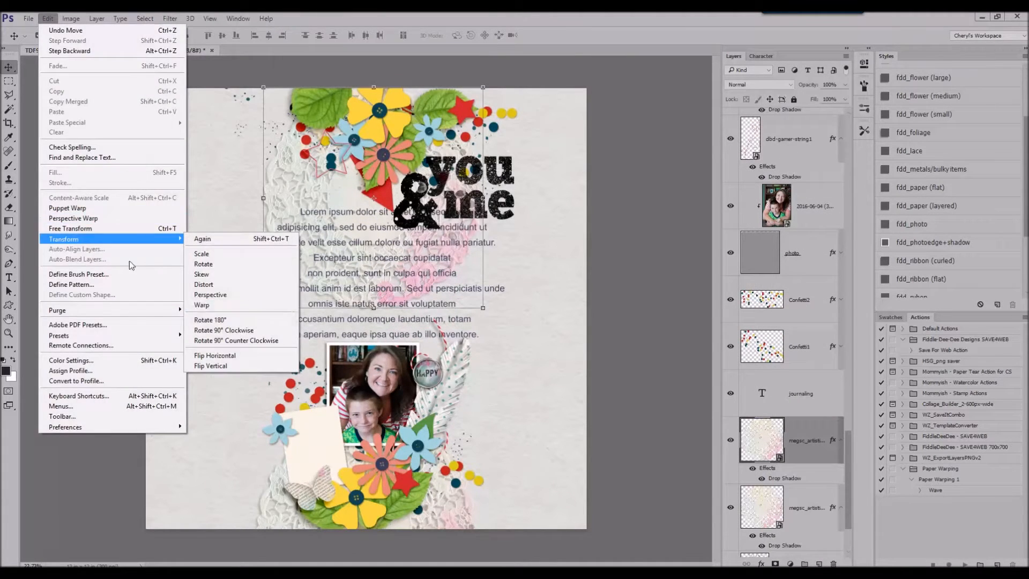
left_click(213, 366)
left_click_drag(372, 267, 379, 147)
left_click_drag(445, 483, 443, 512)
left_click(418, 115, "shift")
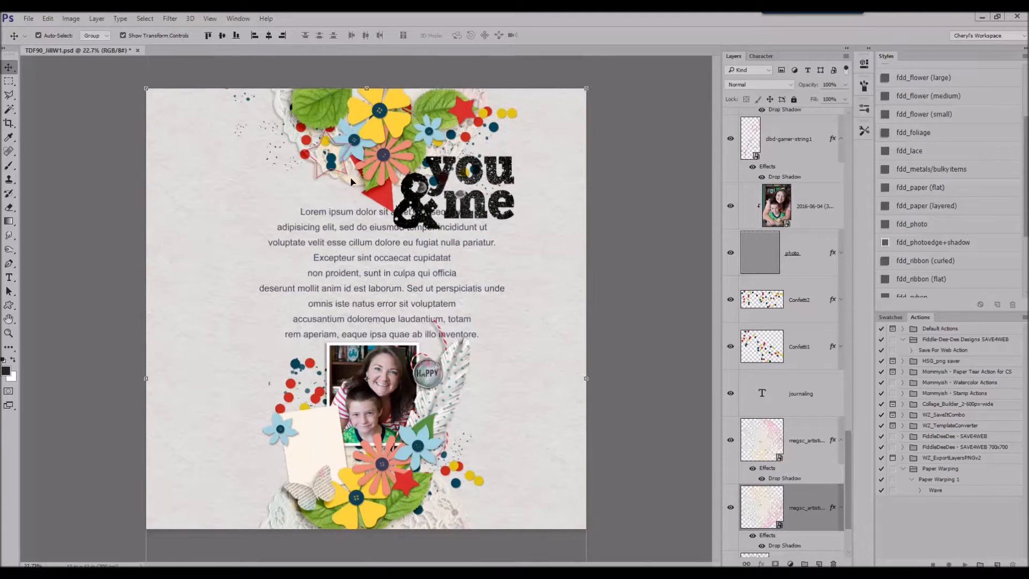
left_click(268, 35)
left_click(48, 18)
left_click(59, 29)
- Align the left edges of the two doily layers
scroll(824, 404, "down", 3)
left_click(807, 526, "ctrl")
left_click(254, 35)
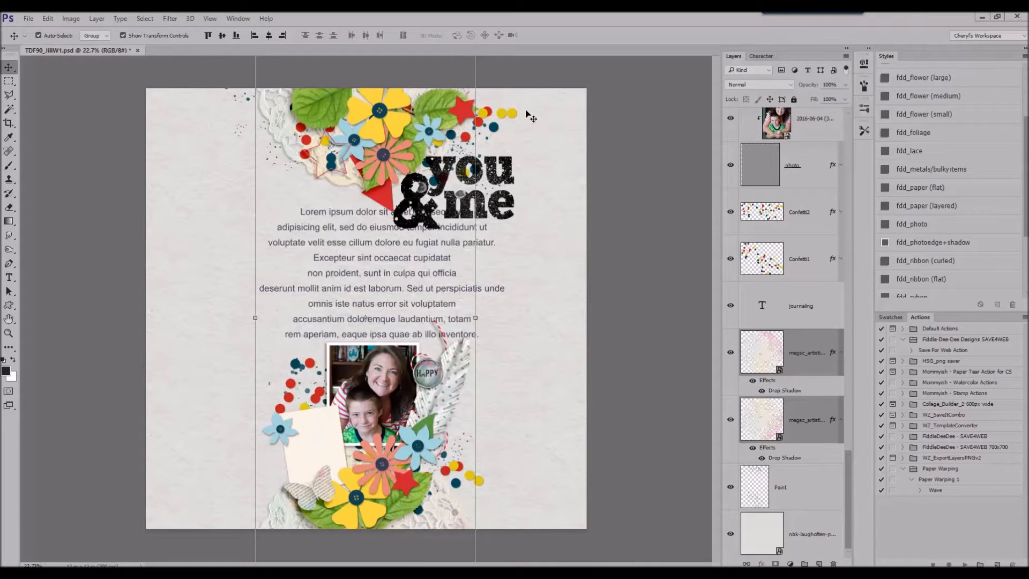
- Place megsc_artistic_flower7 over the coral flower in the top cluster and scale it to fit
left_click(412, 153)
left_click_drag(877, 290, 530, 197)
left_click_drag(395, 286, 400, 156)
key("Return")
- Delete the top cluster's coral flower placeholder layer and its button layer
left_click(796, 179)
scroll(796, 180, "up", 2)
left_click(796, 179, "ctrl")
right_click(796, 179)
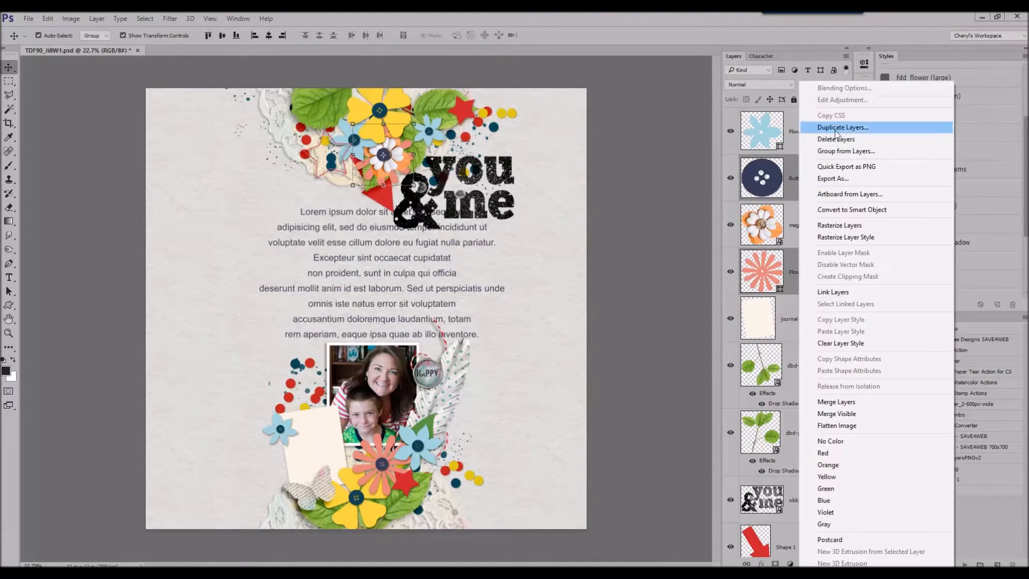
left_click(821, 127)
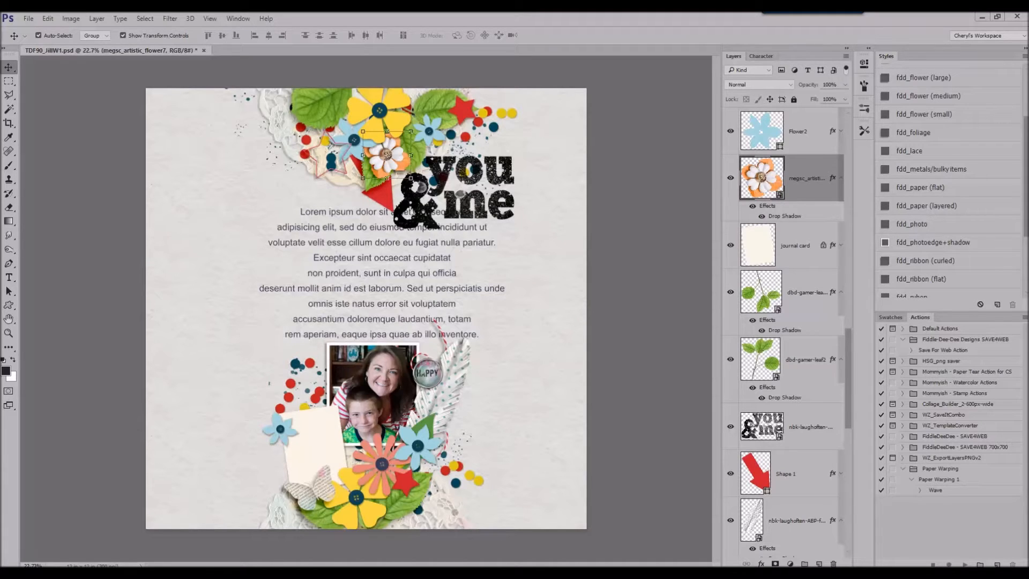
- Place megsc_artistic_burst over the red arrow below the top cluster, scale it to fit, and apply the fdd_paper (layered) style
left_click(382, 194)
left_click_drag(398, 303, 418, 289)
left_click_drag(473, 198, 387, 154)
left_click(360, 35)
left_click(936, 205)
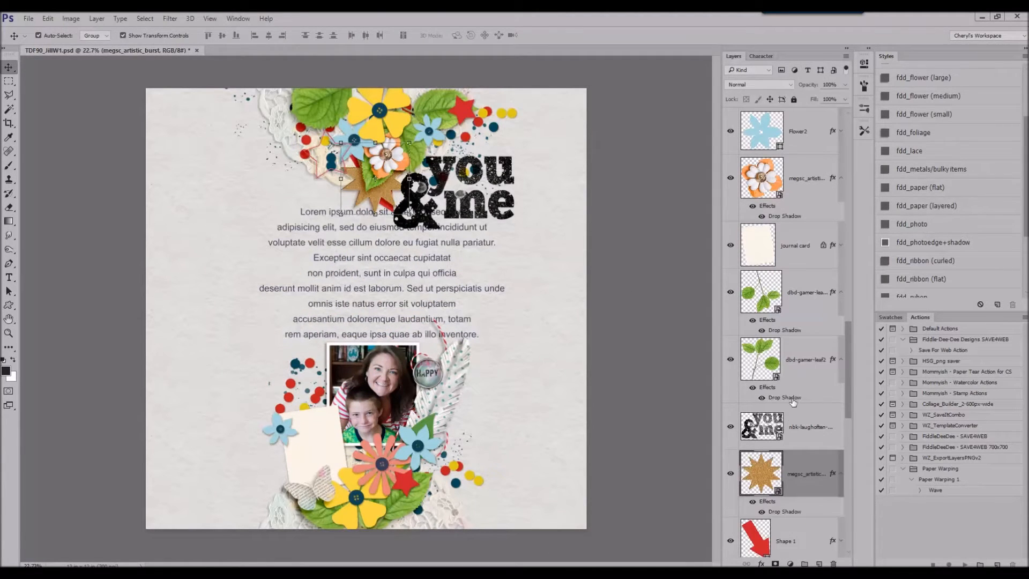
- Delete the red arrow placeholder layer, Shape 1
scroll(771, 395, "down", 4)
right_click(798, 305)
left_click(843, 138)
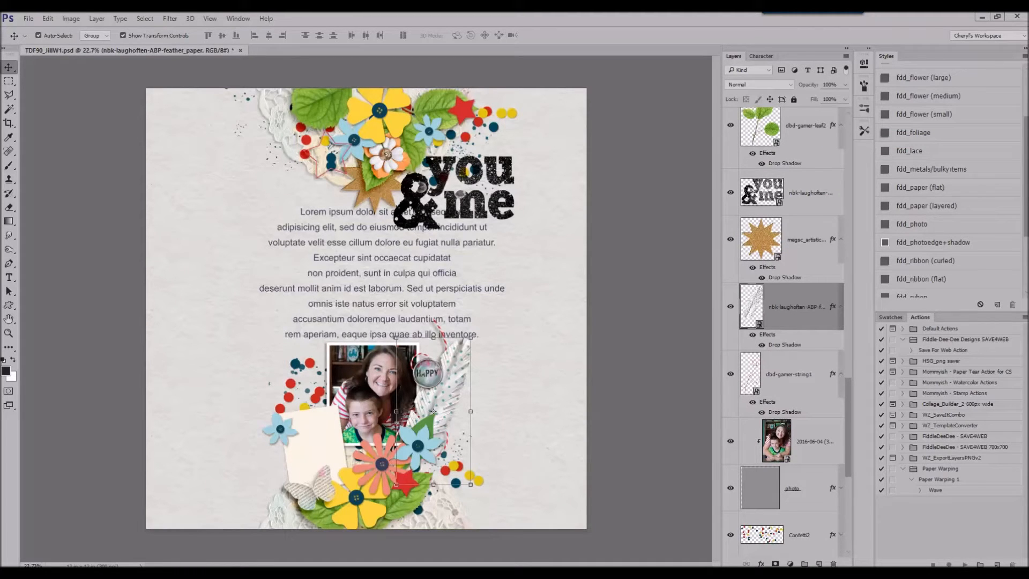
- Place HOB_BM_Flower3a over the small blue flower beside the red star, scaled to fit, with the fdd_flower (medium) style
left_click(427, 130)
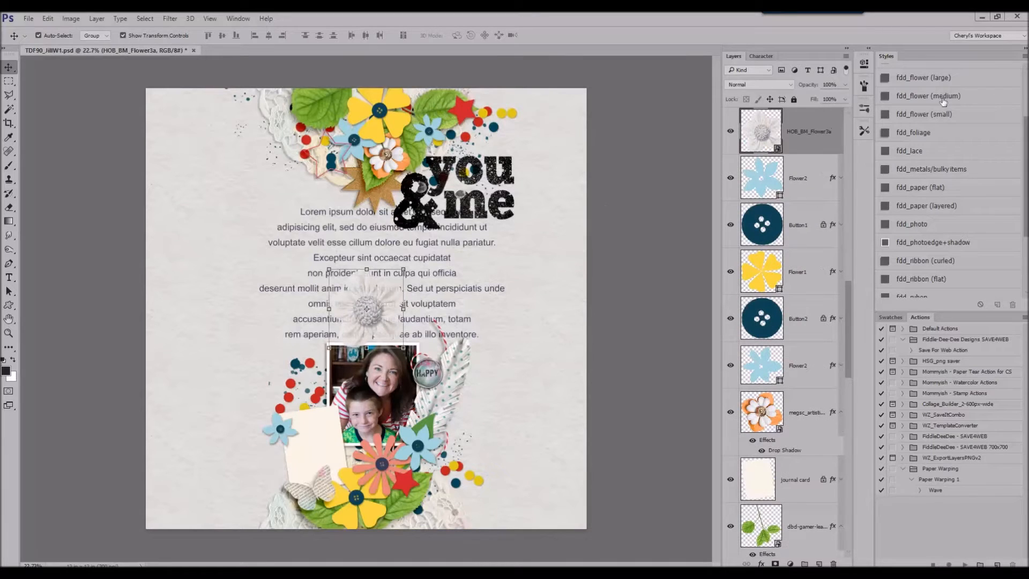
left_click(944, 102)
left_click_drag(403, 269, 449, 128)
left_click(360, 35)
- Delete the small blue Flower2 placeholder under the new white flower along with its button layer
left_click(800, 197)
scroll(799, 196, "up", 2)
left_click(803, 177, "ctrl")
right_click(803, 177)
left_click(832, 140)
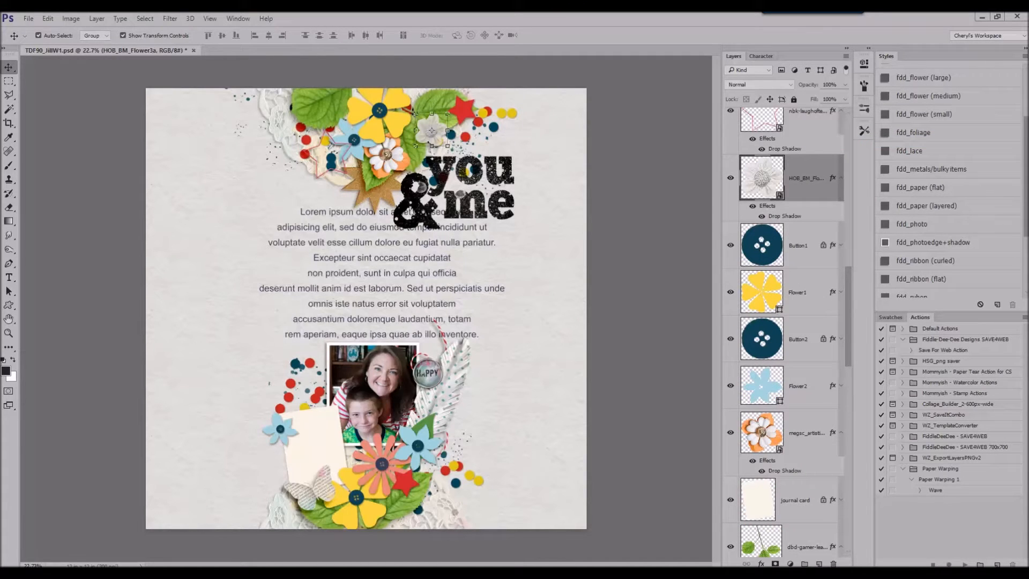
- Place HOB_BM_Scatter2 over the confetti, scale it down, and spread shadowed copies around the top and bottom clusters
left_click(464, 445)
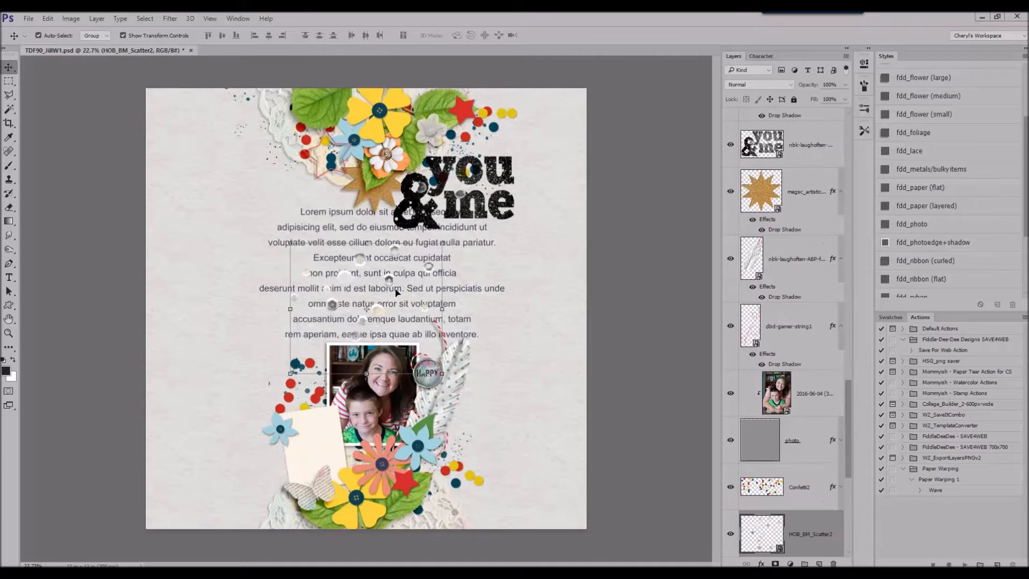
left_click_drag(387, 278, 445, 458)
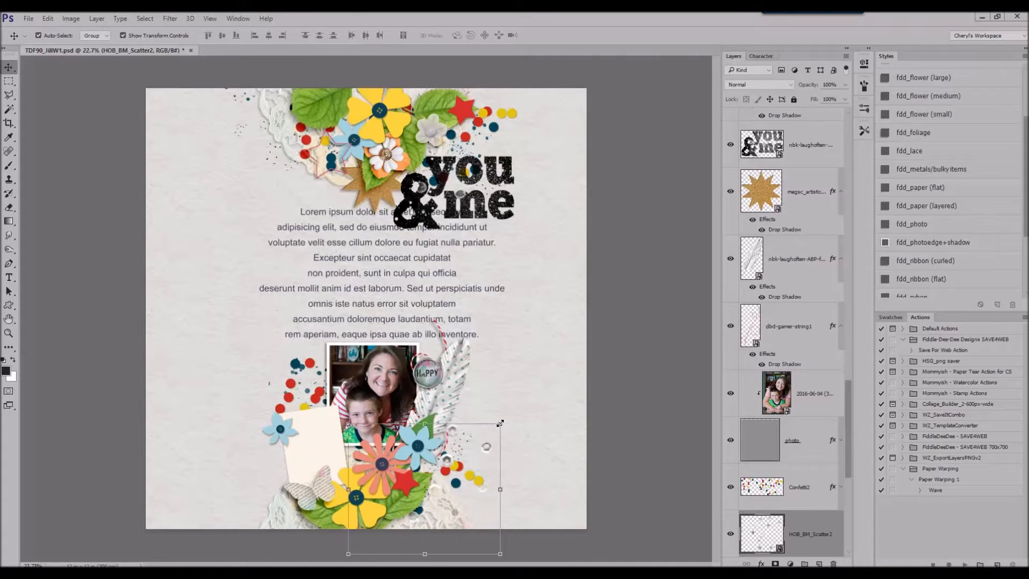
key("ctrl+t")
left_click_drag(501, 424, 450, 467)
left_click_drag(418, 512, 517, 88)
left_click(361, 35)
left_click_drag(485, 134, 322, 156)
- Delete the Confetti2 and Confetti1 placeholder layers
scroll(765, 379, "down", 3)
right_click(807, 326)
left_click(842, 142)
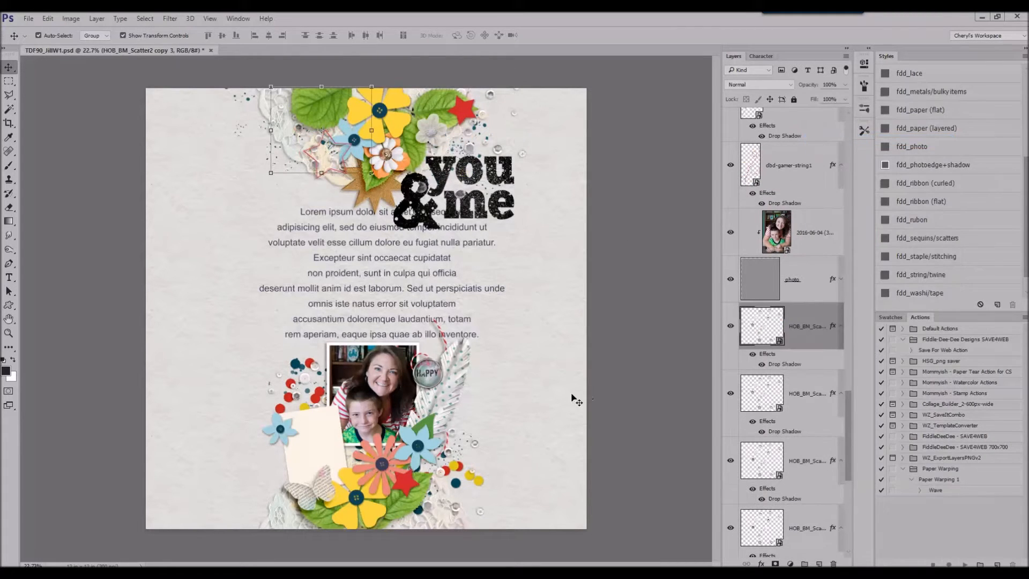
left_click(479, 481)
right_click(810, 526)
left_click(814, 93)
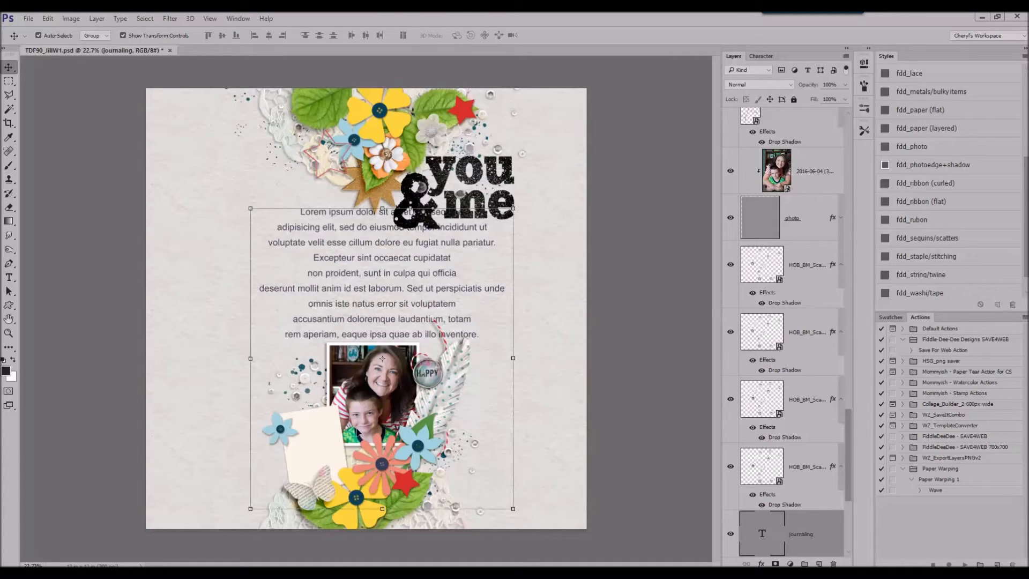
- Place mbennett-calm-flower2 over the bottom yellow flower with the fdd_metals/bulky items style and scale it down to fit
left_click(363, 501)
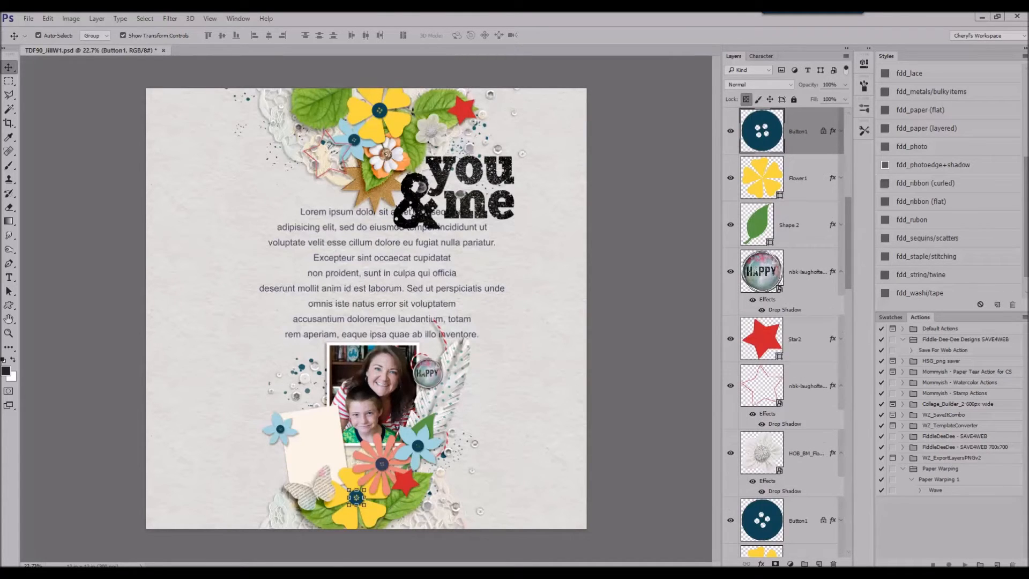
key("ctrl+v")
left_click_drag(365, 308, 357, 494)
scroll(937, 170, "up", 3)
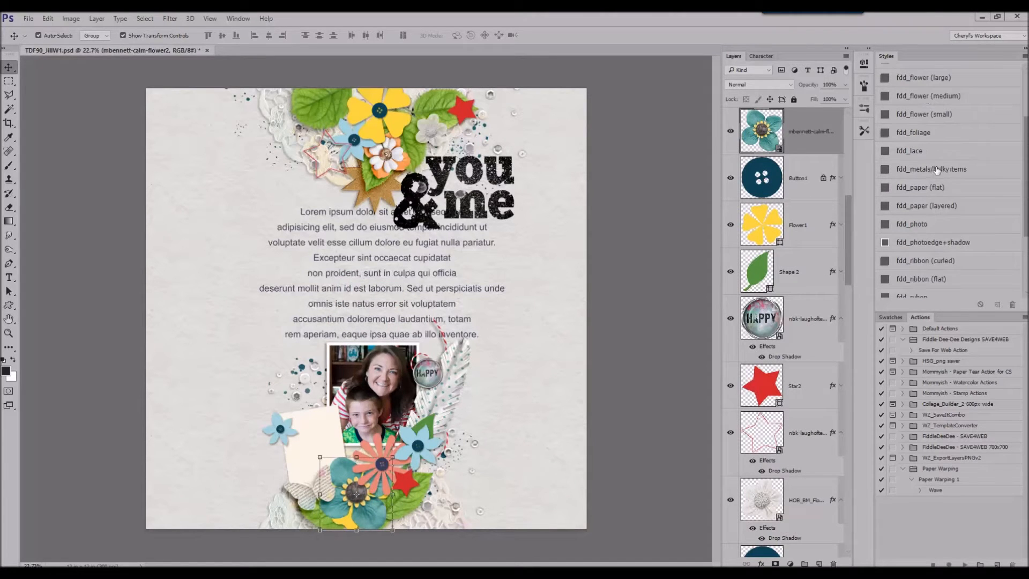
left_click(938, 170)
mouse_move(392, 457)
left_mouse_down()
mouse_move(369, 492)
mouse_move(382, 470)
left_mouse_up()
left_click_drag(363, 483, 362, 485)
left_click(360, 35)
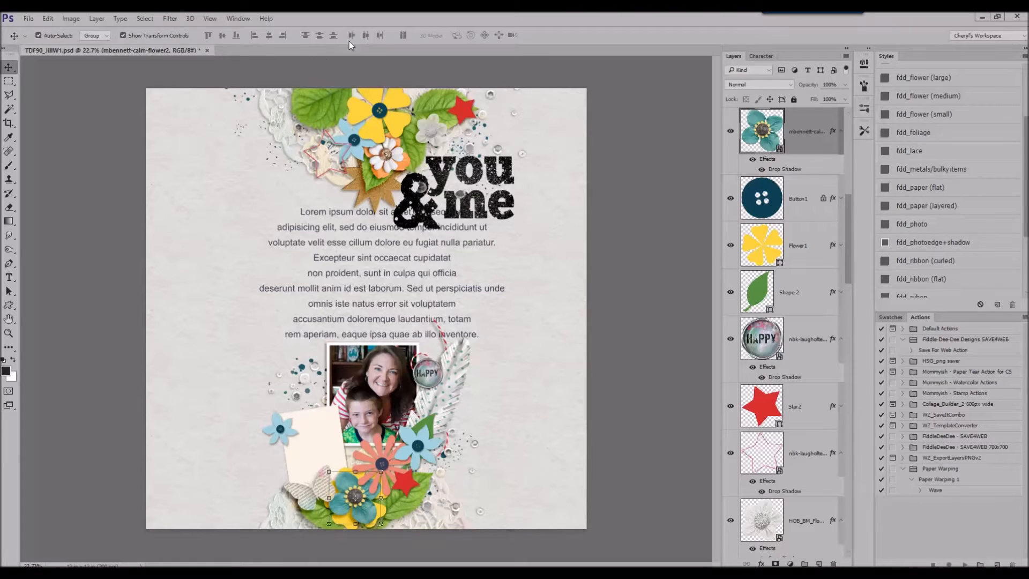
- Delete the bottom cluster's Button1 and yellow Flower1 placeholder layers
left_click(799, 210)
left_click(799, 241, "shift")
right_click(800, 241)
left_click(817, 140)
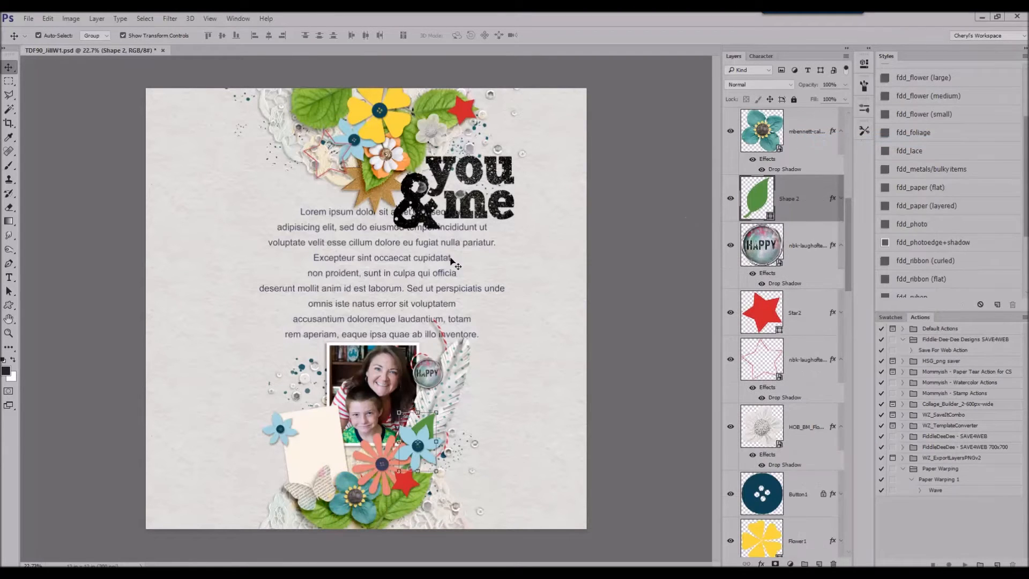
- Place mbennett-calm-flower9 over the yellow flower in the top cluster
left_click(351, 137)
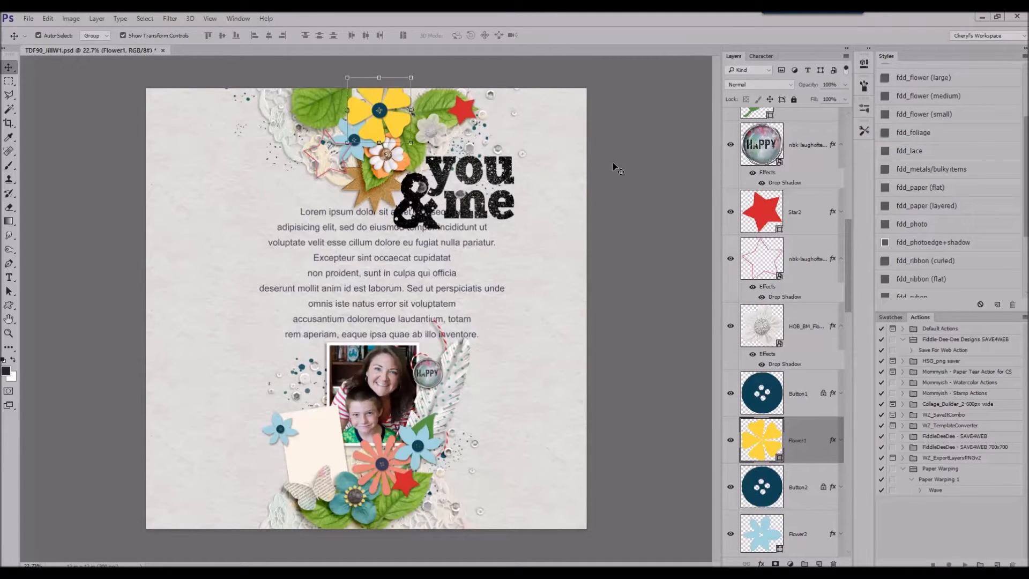
key("ctrl+v")
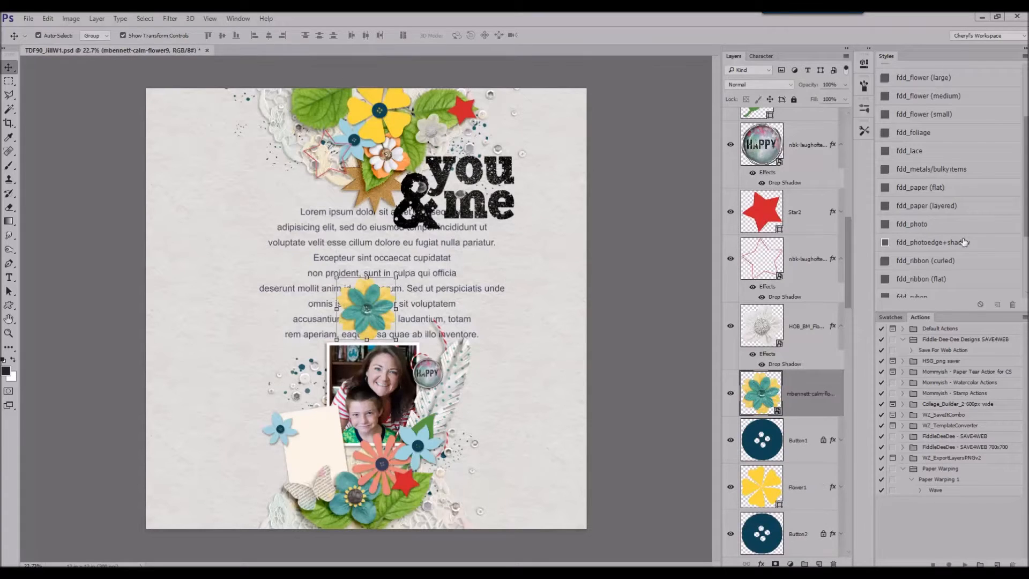
left_click_drag(367, 296, 379, 110)
- Delete the top cluster's Button1 and yellow Flower1 placeholder layers
scroll(764, 435, "down", 3)
left_click(810, 273)
left_click(813, 318, "shift")
right_click(813, 318)
left_click(857, 141)
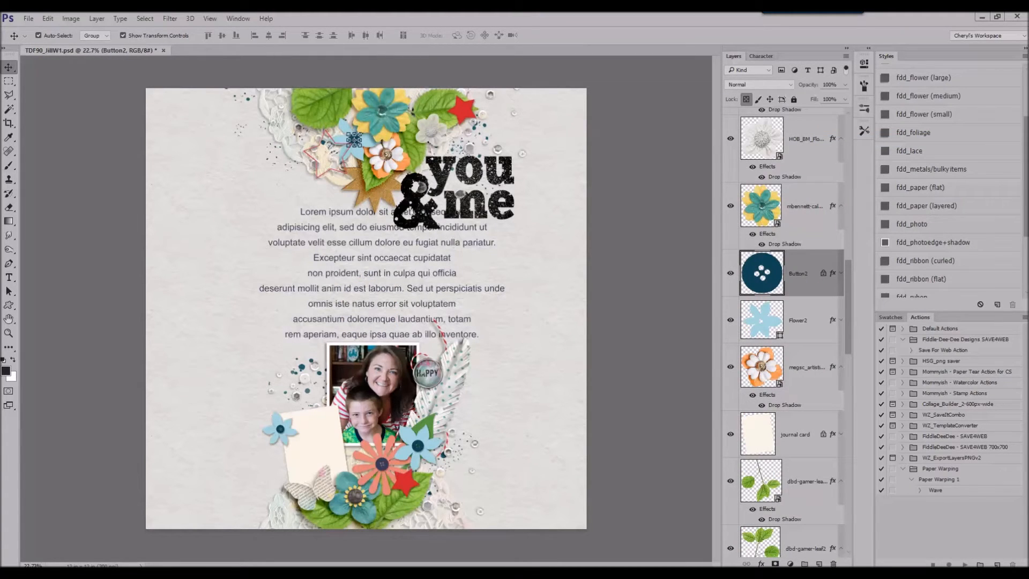
- Place mbennett-calm-flower8 over the bottom coral flower with the fdd_flower (large) style and scale it to fit
left_click(382, 465)
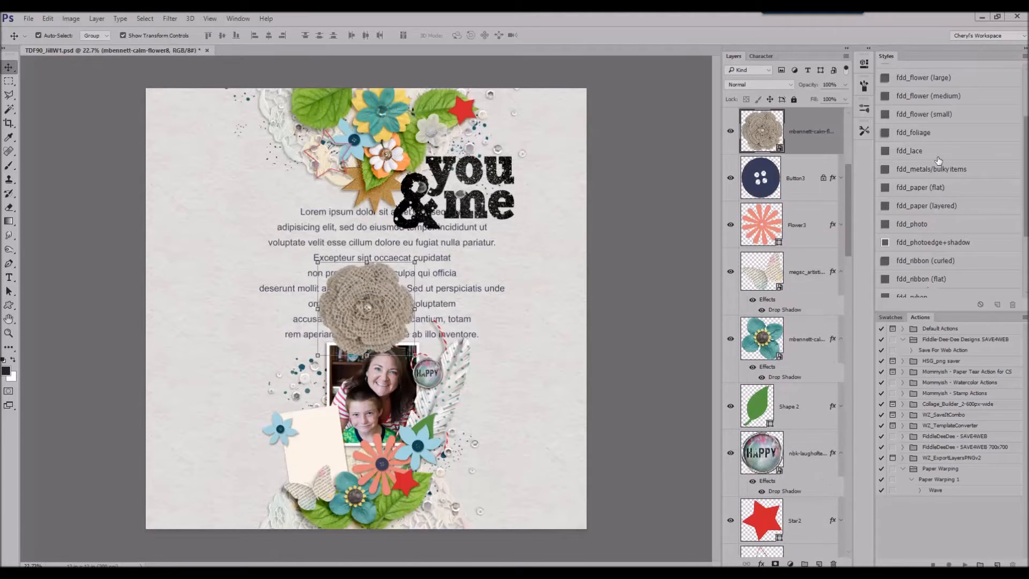
left_click(932, 79)
left_click_drag(415, 260, 375, 302)
left_click_drag(360, 335, 394, 467)
left_click(360, 35)
- Delete the bottom cluster's Button3 and coral Flower3 placeholder layers
left_click(801, 199)
left_click(800, 245, "shift")
right_click(800, 245)
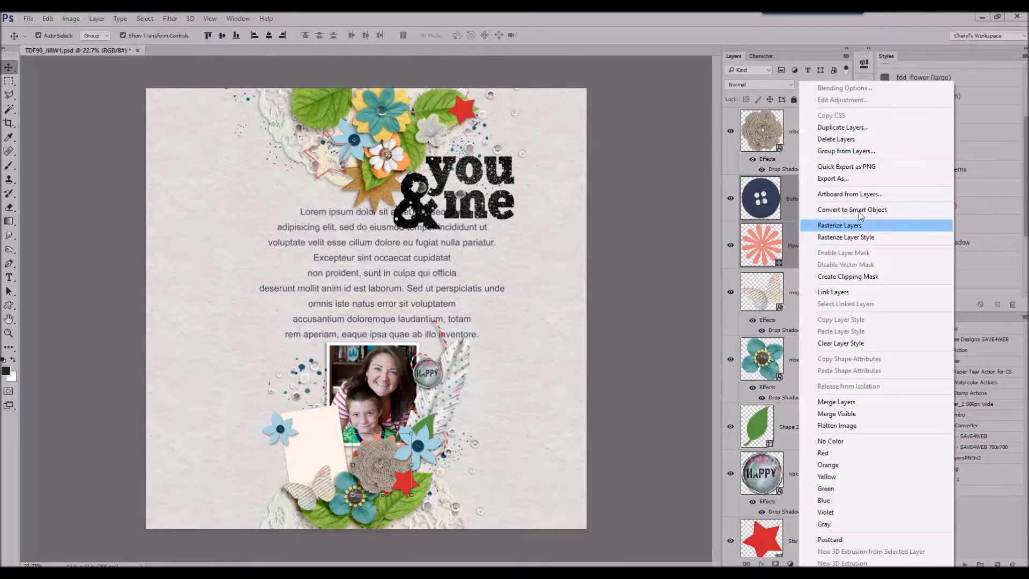
left_click(837, 139)
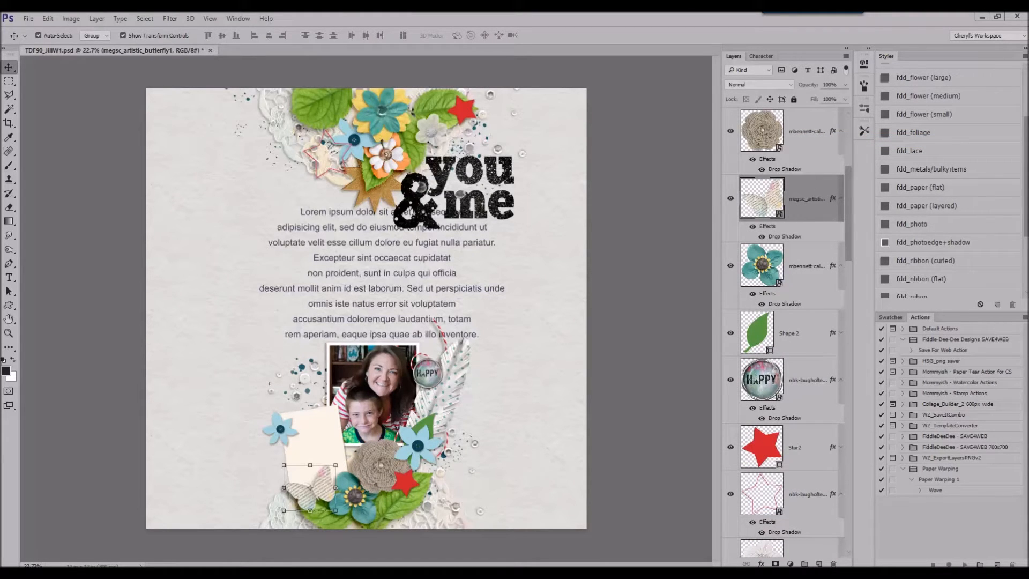
- Place bellisaedesigns_flyaway-el2 over the light-blue flower beside the burlap flower, with the fdd_foliage style, scaled to fit
left_click(425, 446)
key("ctrl+t")
key("Return")
left_click(419, 447)
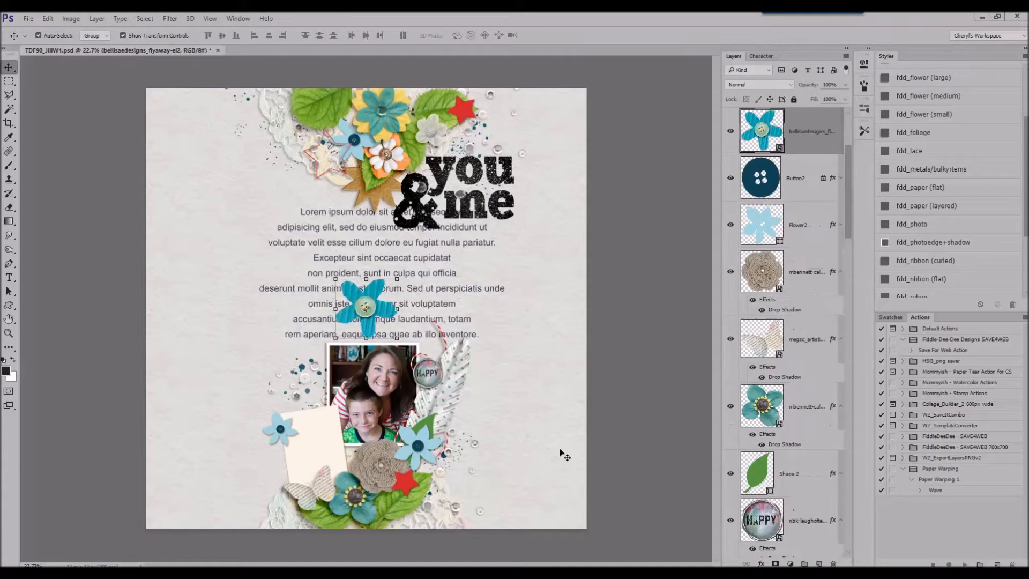
left_click(922, 133)
left_click_drag(397, 279, 429, 437)
left_click(362, 36)
- Delete the Button2 and light-blue Flower2 placeholder layers beneath the new turquoise flower
left_click(815, 194)
left_click(810, 243, "shift")
right_click(807, 244)
left_click(844, 140)
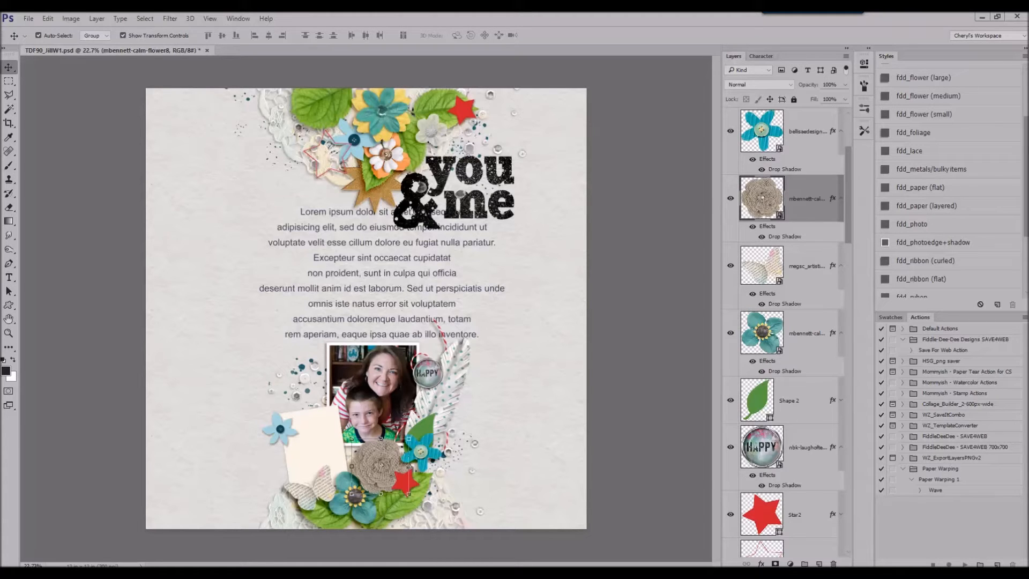
- Place the bellisaedesigns_flyaway-el45 stitching above the Paint layer, behind the bottom cluster, scaled to about 83%
scroll(788, 348, "down", 6)
left_click(810, 487)
left_click_drag(462, 293, 463, 423)
left_click_drag(492, 350, 449, 378)
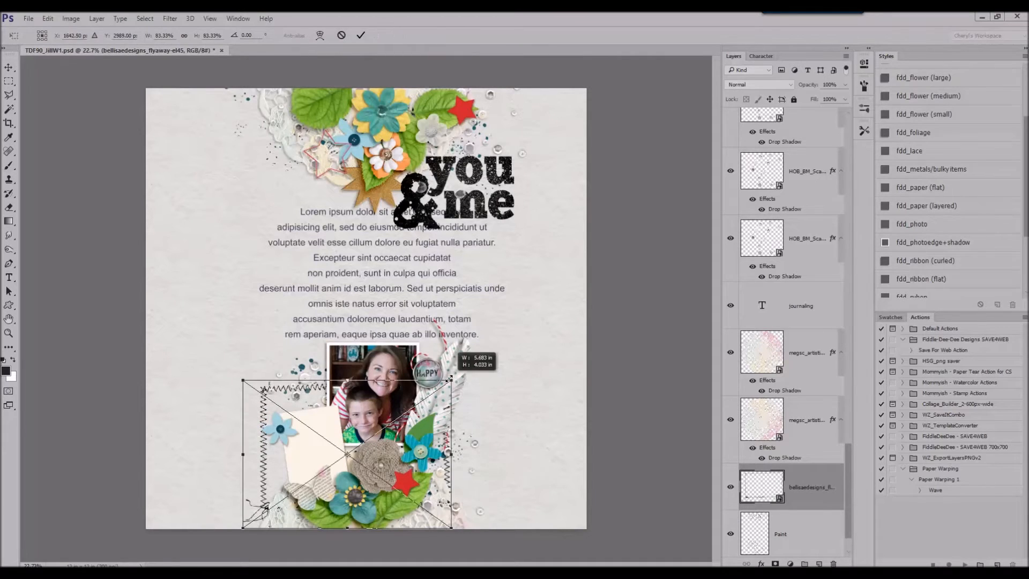
left_click(360, 35)
- Rotate the stitching 90° clockwise and move it up so it frames the photo
left_click(48, 18)
mouse_move(107, 225)
left_click(244, 331)
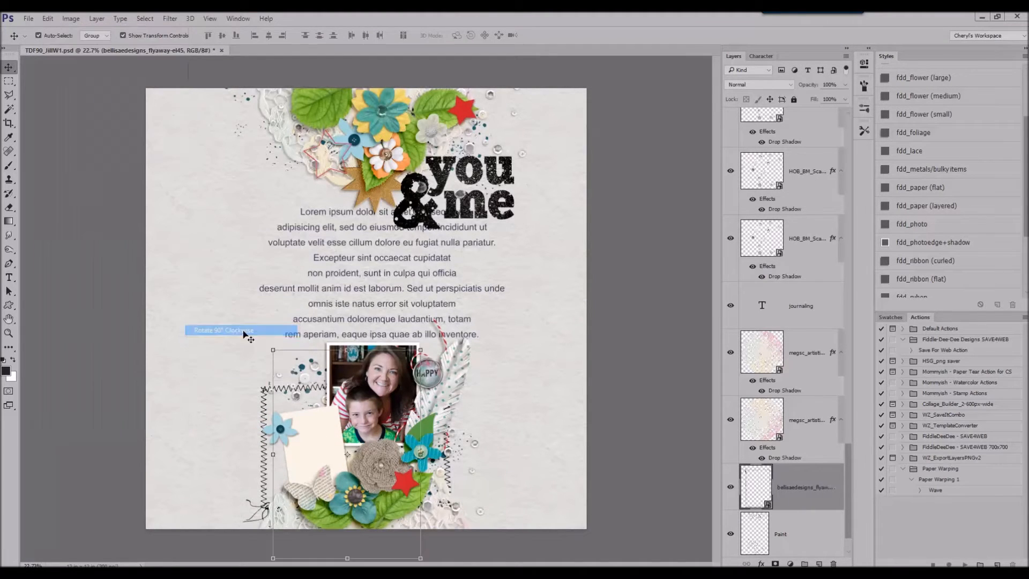
left_click_drag(317, 370, 338, 338)
- Apply the fdd_staple/stitching style to the stitching layer
scroll(987, 211, "down", 1)
scroll(987, 211, "down", 3)
left_click(935, 235)
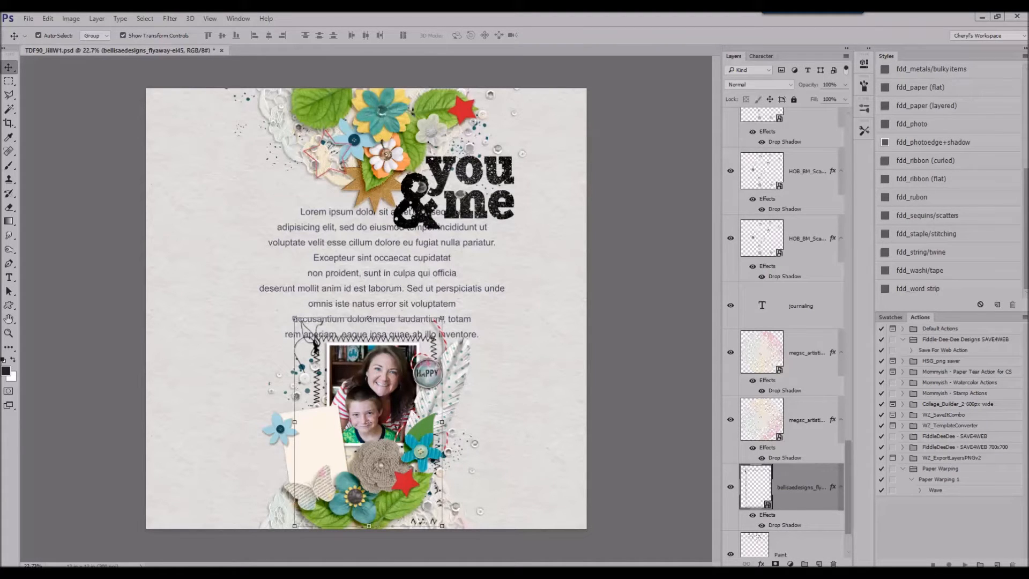
- Place bellisaedesigns_flyaway-jc5(3X4) over the blank journal card, scaled to about 57% and tilted to match it
left_click(314, 439)
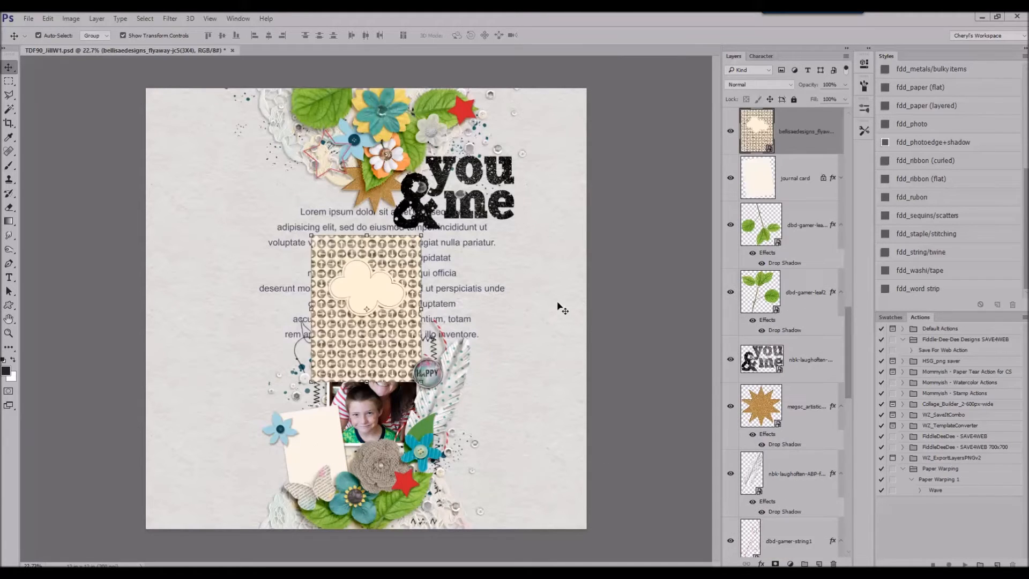
left_click_drag(422, 234, 369, 304)
left_click_drag(376, 295, 363, 287)
left_click_drag(346, 331, 313, 440)
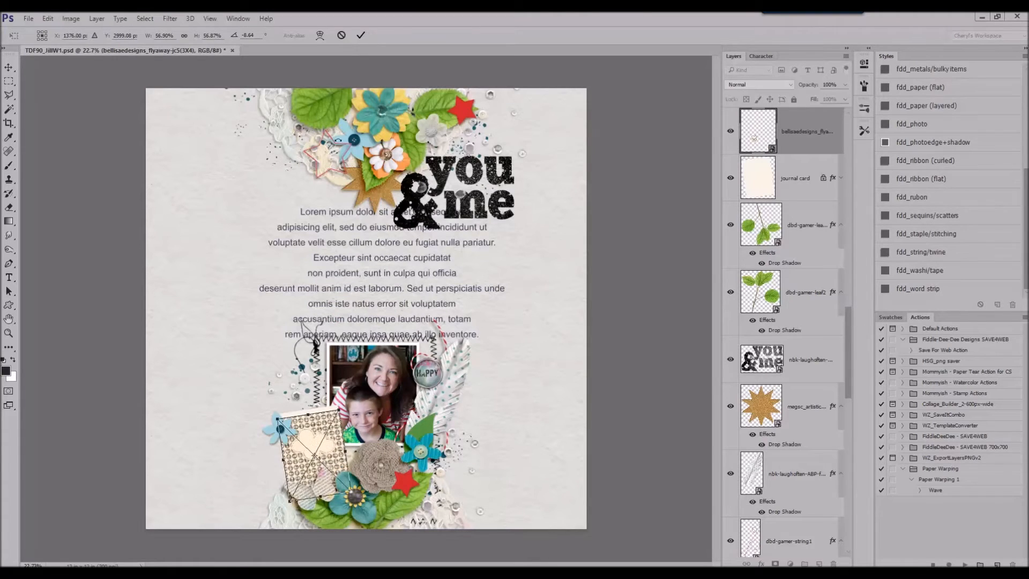
left_click(361, 35)
- Delete the journal card placeholder layer and give the patterned card a drop shadow style
right_click(776, 173)
left_click(816, 132)
scroll(941, 175, "up", 2)
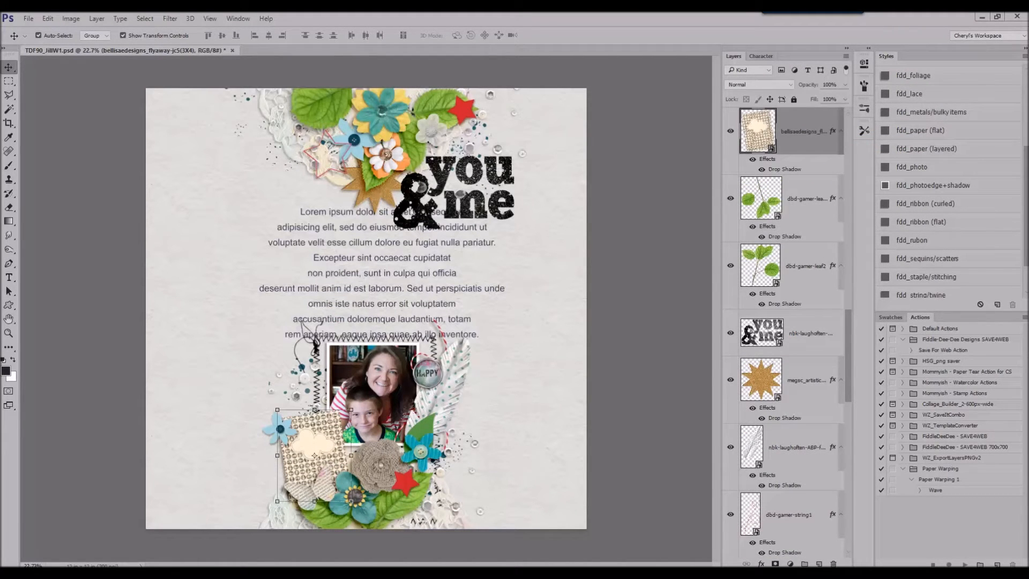
- Replace the top cluster's red star with a scaled-down dbd-gamer-flower7 in the fdd_flower (small) style, deleting the Star2 layer
left_click(465, 111)
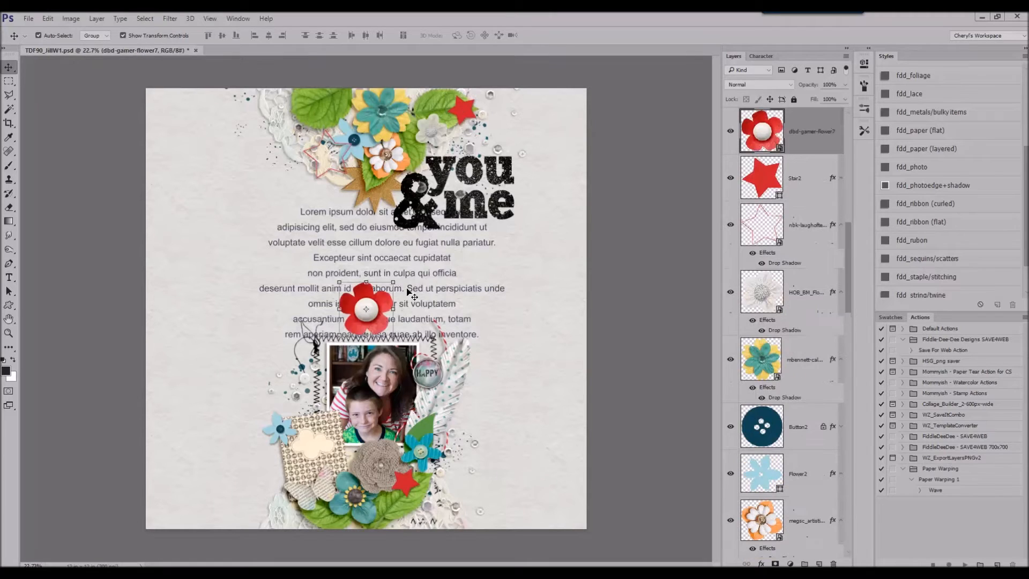
left_click_drag(387, 295, 462, 114)
key("Return")
scroll(929, 260, "up", 3)
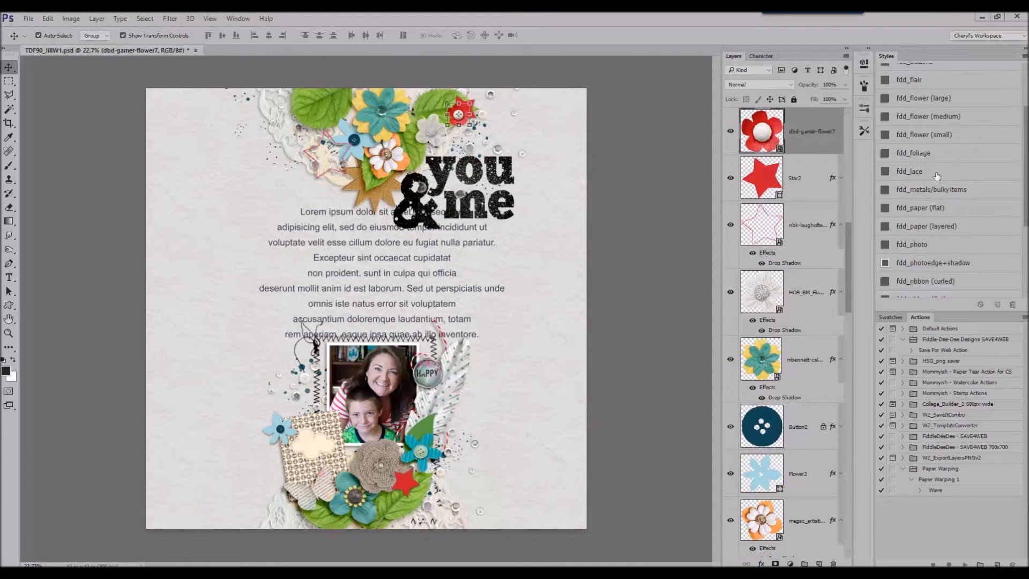
left_click(929, 135)
right_click(797, 196)
left_click(815, 141)
- Duplicate the red flower over the bottom cluster's red star, raise the copy in the layer stack, and delete the star placeholder
left_click_drag(464, 115, 411, 487, "alt")
left_click_drag(805, 269, 803, 113)
right_click(798, 198)
left_click(814, 141)
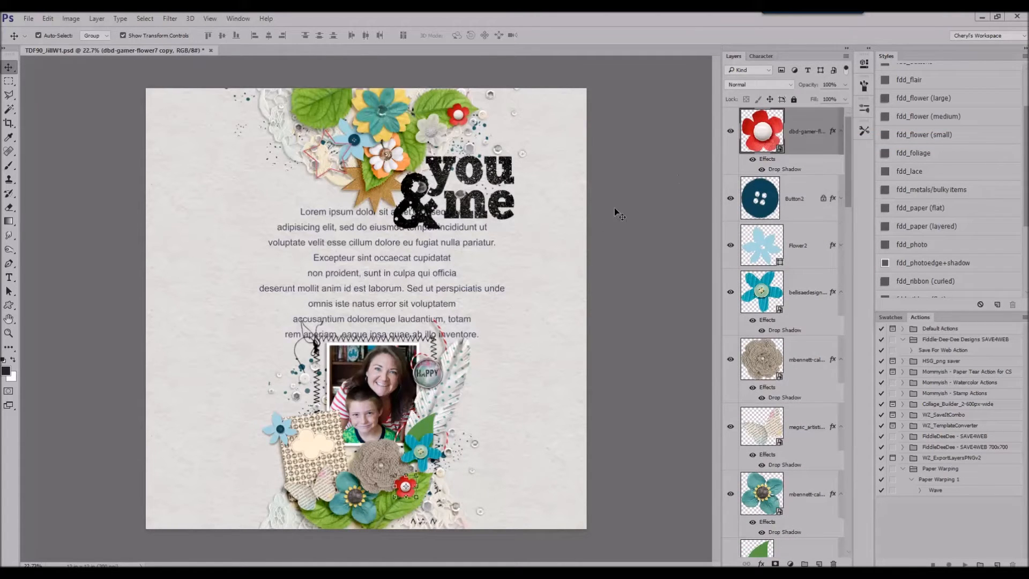
- Place dbd-gamer-flower16 over the top cluster's light blue flower, scaled down to cover it, with the fdd_flower (medium) style
left_click(354, 139)
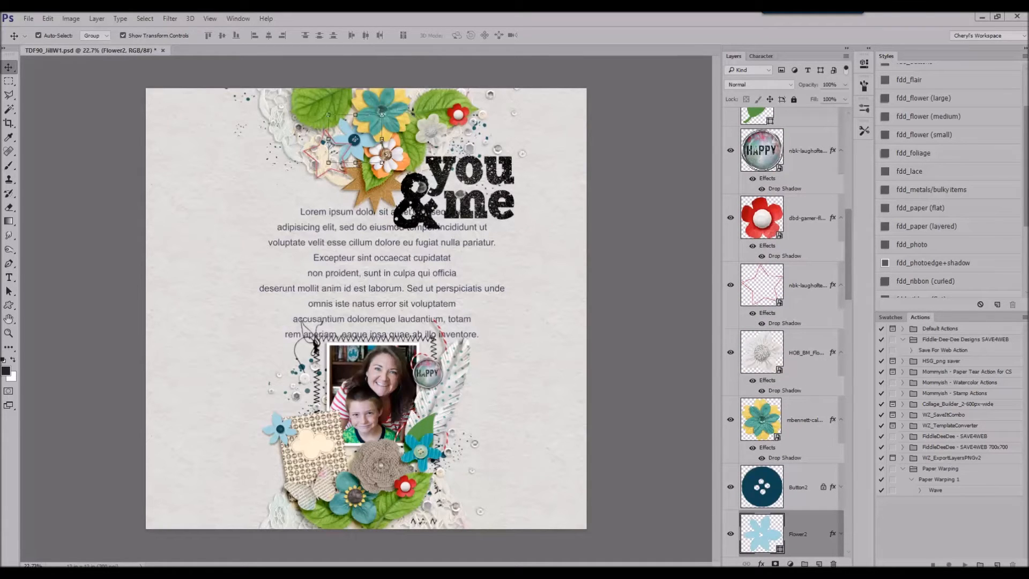
left_click(643, 139)
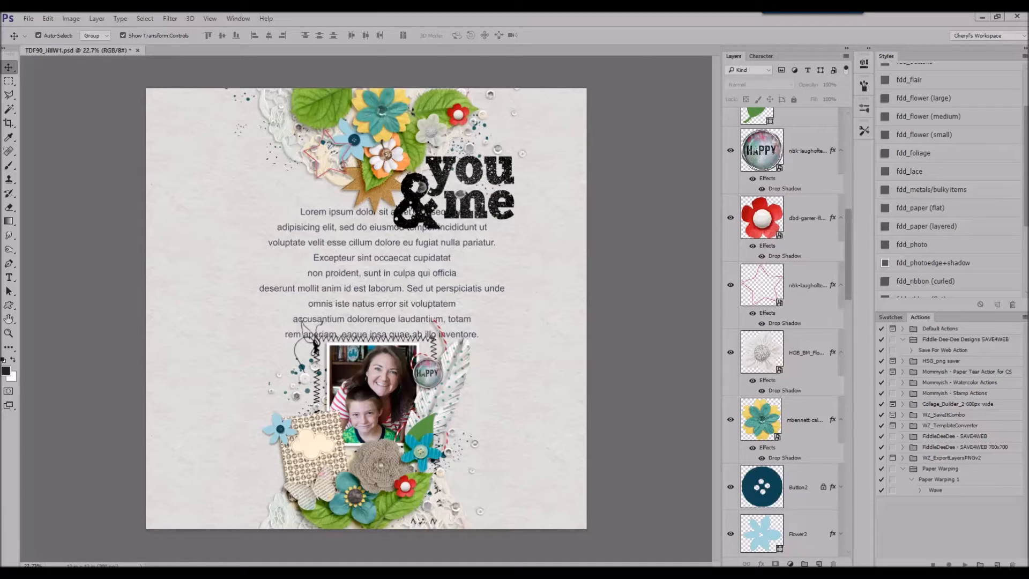
left_click(362, 151)
left_click(804, 472)
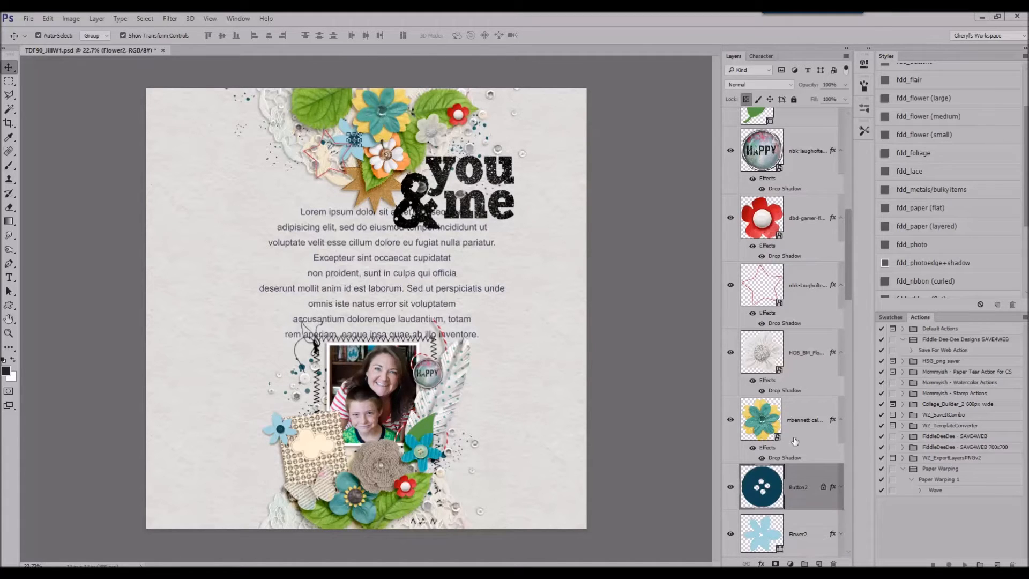
left_click_drag(491, 236, 529, 242)
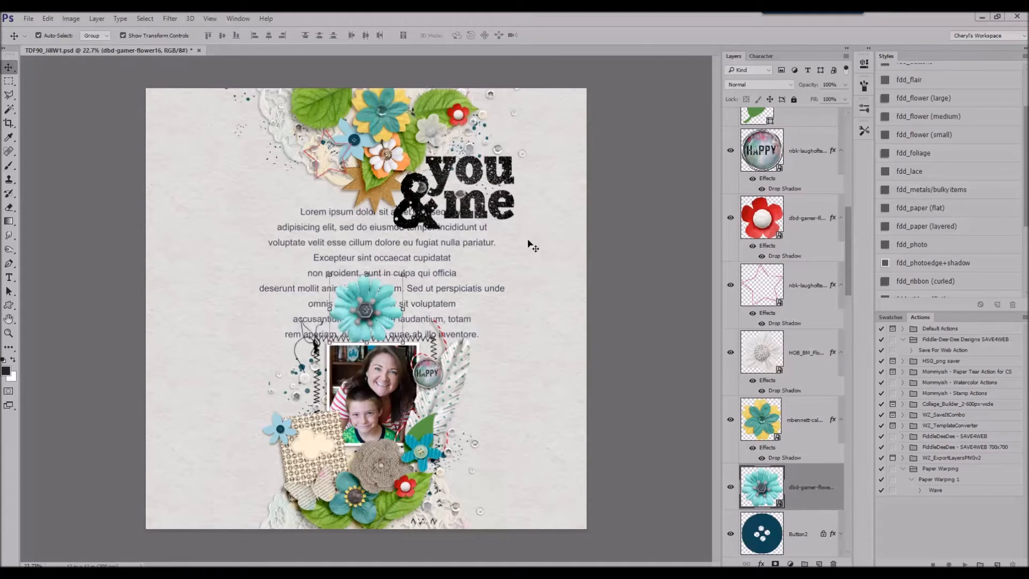
left_click(926, 115)
left_click_drag(403, 274, 386, 290)
left_click_drag(368, 307, 361, 131)
left_click(361, 36)
- Delete the top cluster's Button2 and Flower2 placeholder layers and rotate the orange-and-white flower to about -18.67 degrees
scroll(804, 322, "down", 3)
left_click(804, 354)
left_click(804, 421, "shift")
right_click(799, 420)
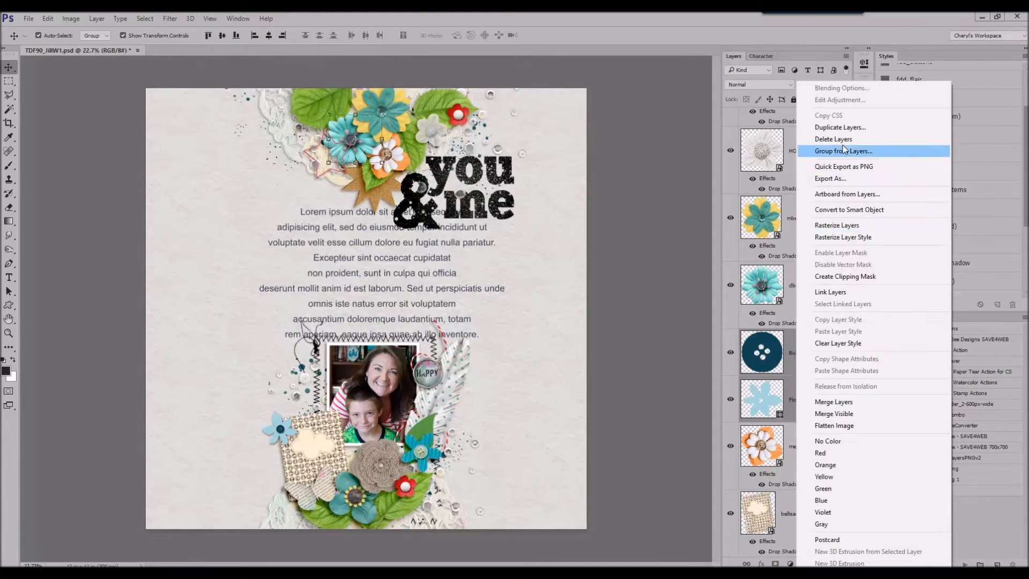
left_click(818, 137)
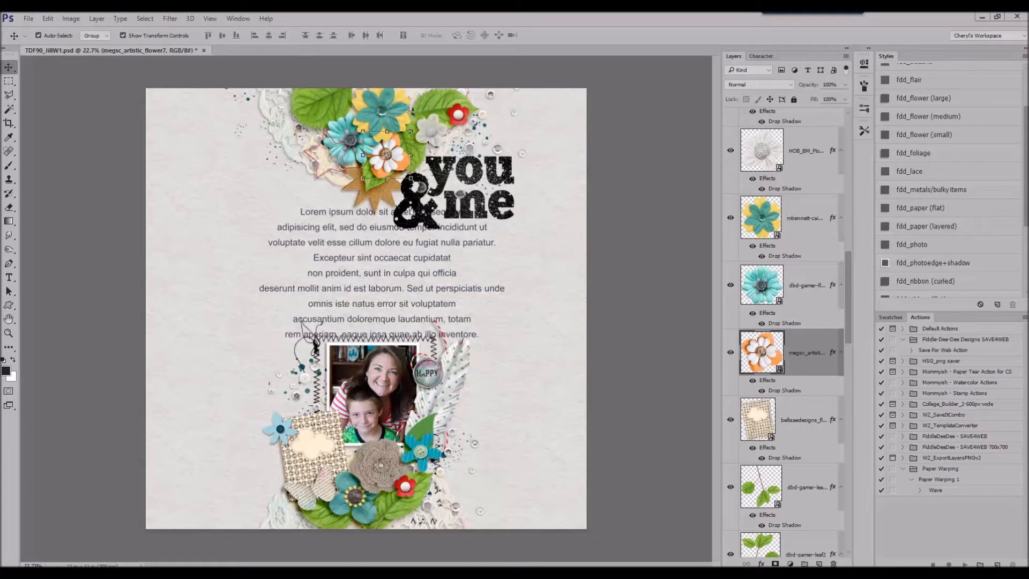
key("ctrl+t")
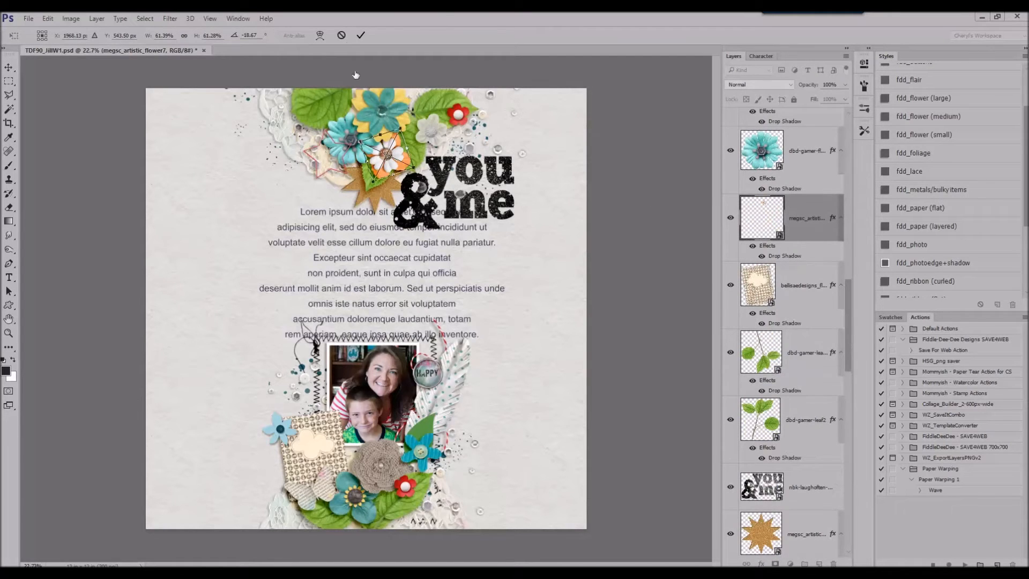
left_click(361, 36)
left_click_drag(926, 313, 439, 228)
right_click(815, 215)
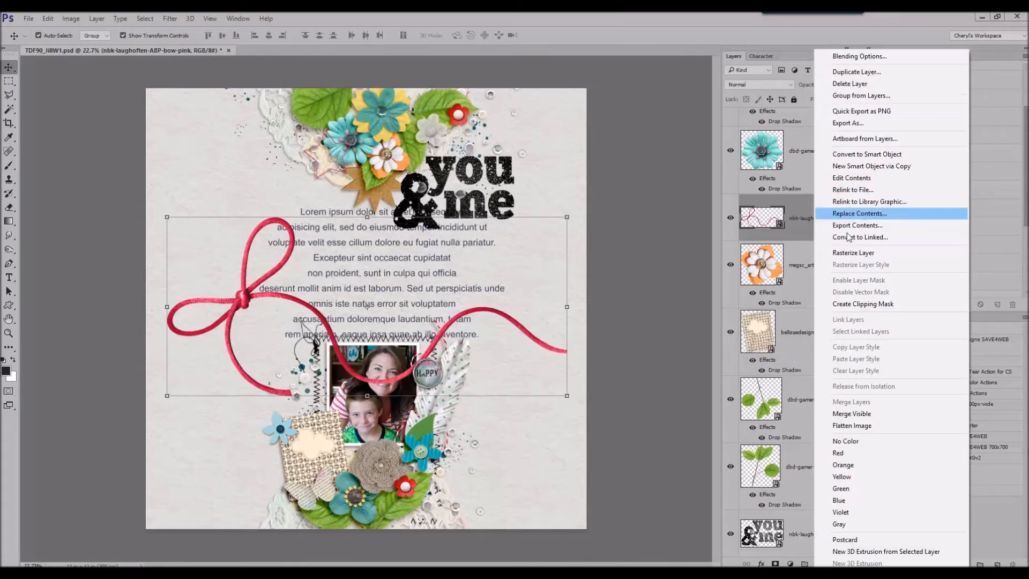
left_click(850, 84)
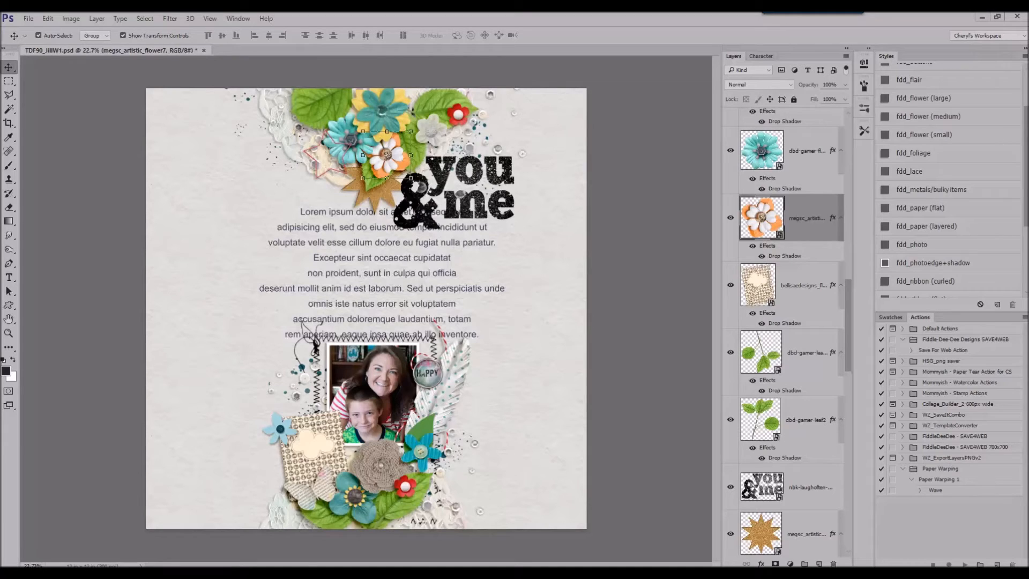
- Place megsc_artistic_chevrons over the top cluster's large leaf, scaled down, with the fdd_paper (layered) style
left_click(315, 159)
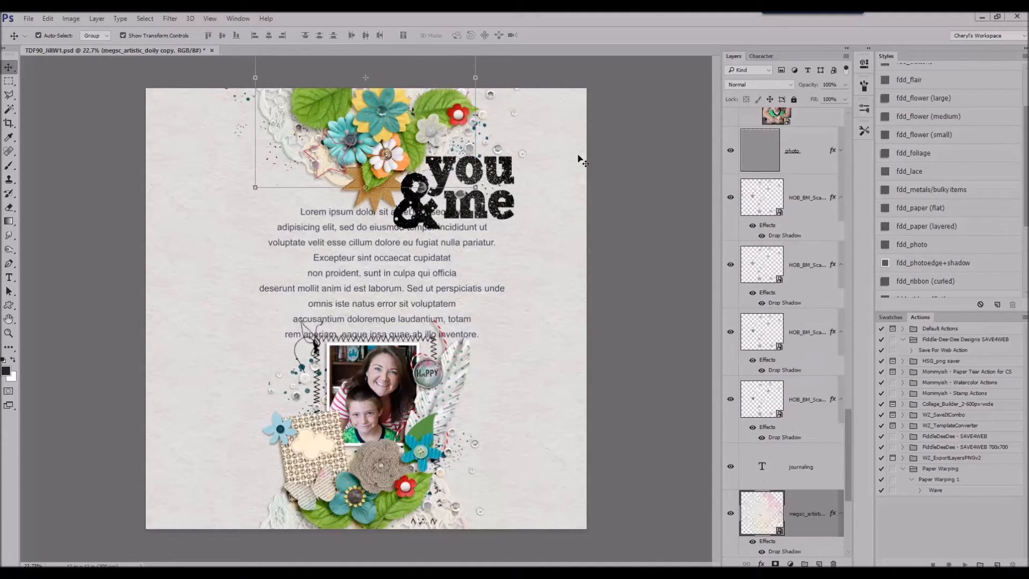
left_click(328, 154)
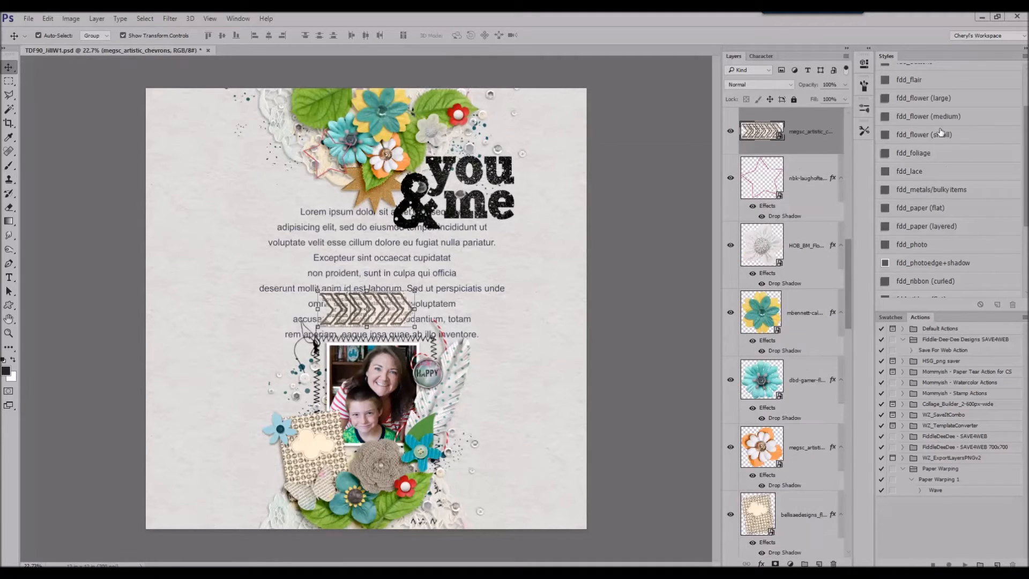
left_click(937, 229)
left_click_drag(418, 290, 336, 109)
left_click(360, 35)
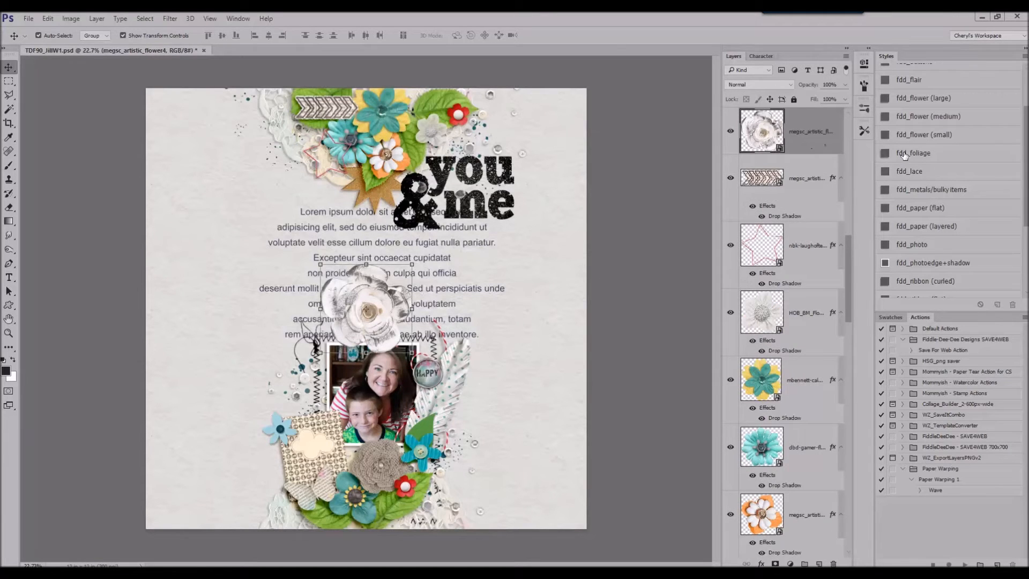
- Fit megsc_artistic_flower4 over the top cluster's outlined star in the fdd_flower (small) style, about half size, and delete the star layer
left_click(924, 134)
key("ctrl+t")
left_click_drag(415, 262, 300, 127)
left_click(341, 35)
left_click_drag(413, 263, 327, 185)
key("Return")
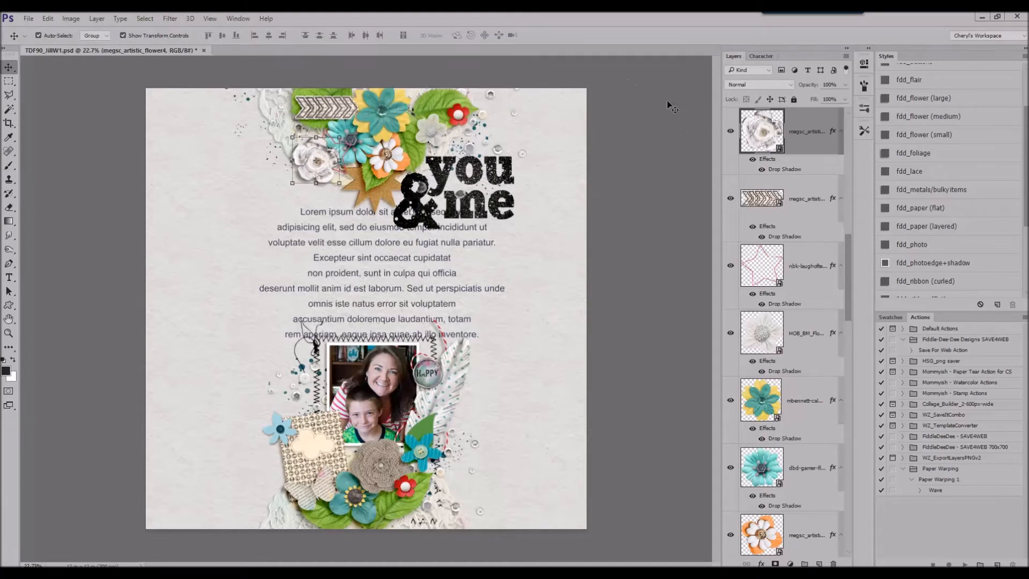
right_click(810, 263)
left_click(845, 84)
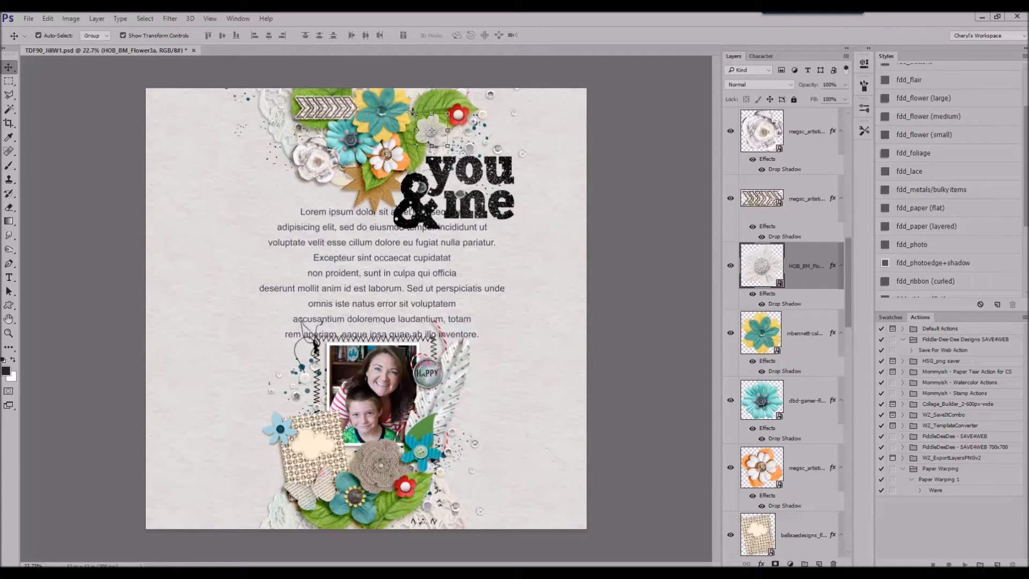
- Place the round HOB_BM_WA2 piece behind the top cluster's white flower and give it a paper drop shadow style
left_click(517, 98)
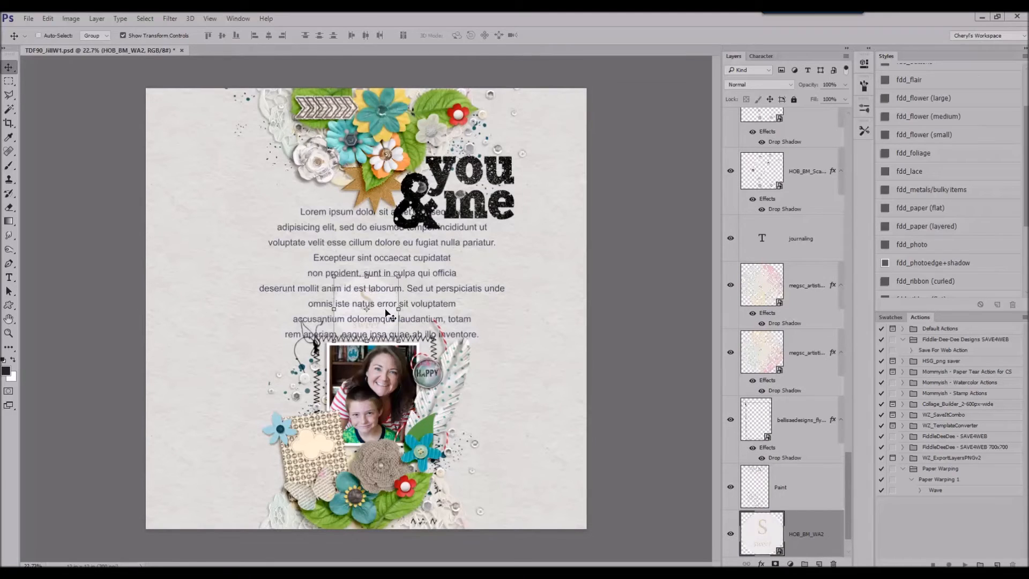
left_click_drag(382, 305, 324, 153)
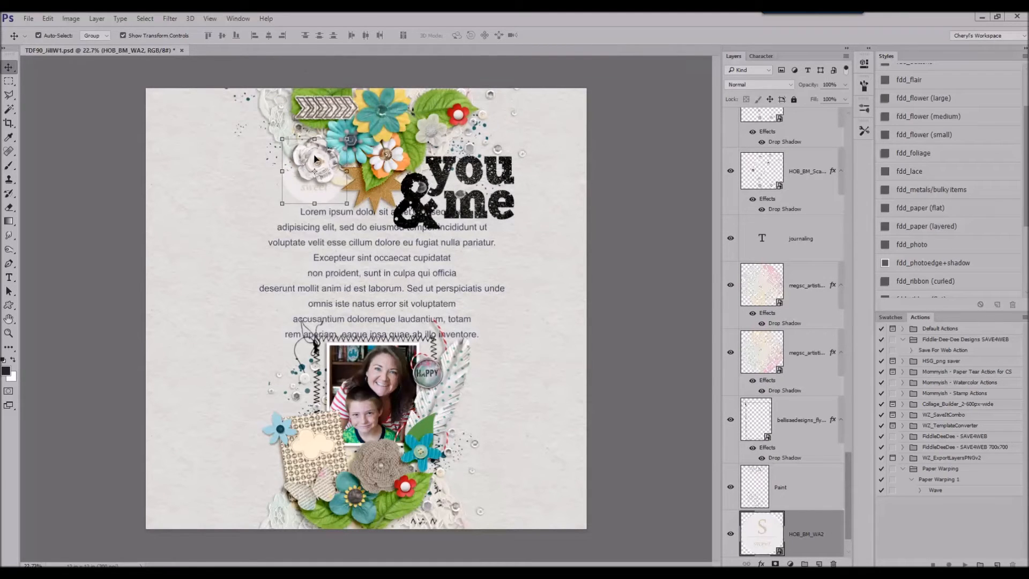
left_click(940, 217)
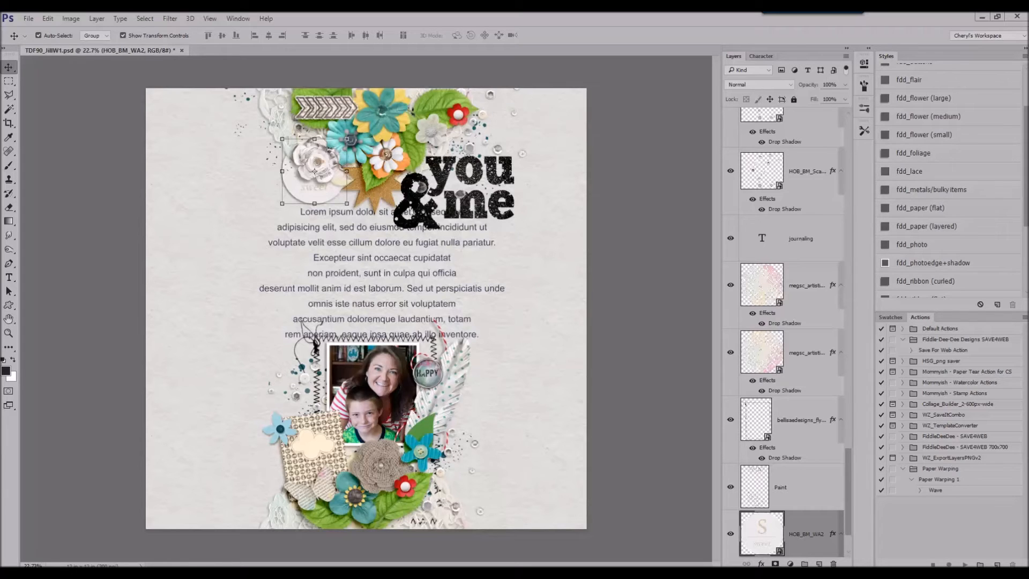
- Place mbennett-calm-labels5 above the journaling layer, scaled down and tilted beside the bottom cluster's blue flower, with the fdd_paper (flat) style
left_click(563, 345)
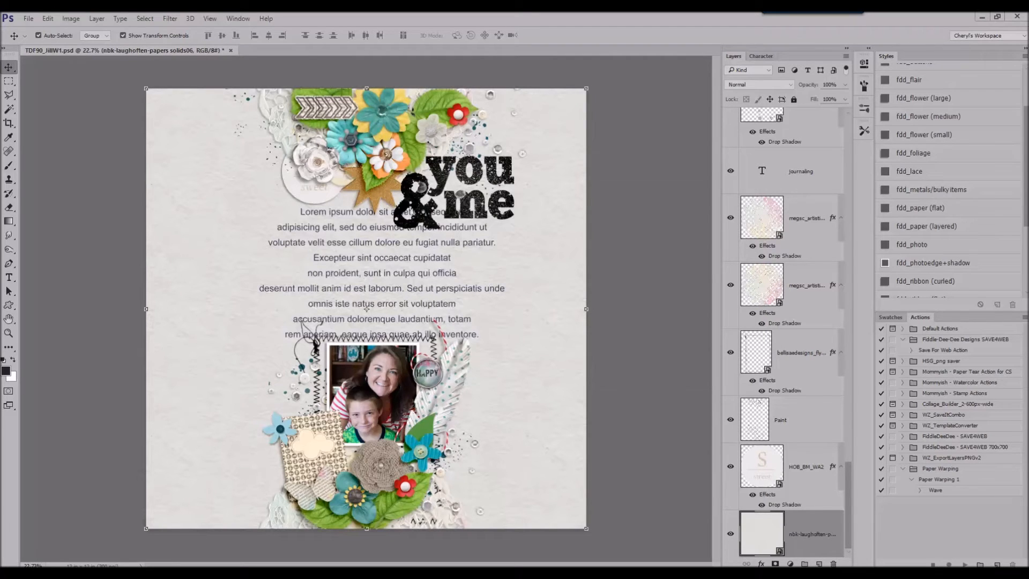
scroll(783, 322, "up", 3)
left_click(772, 311)
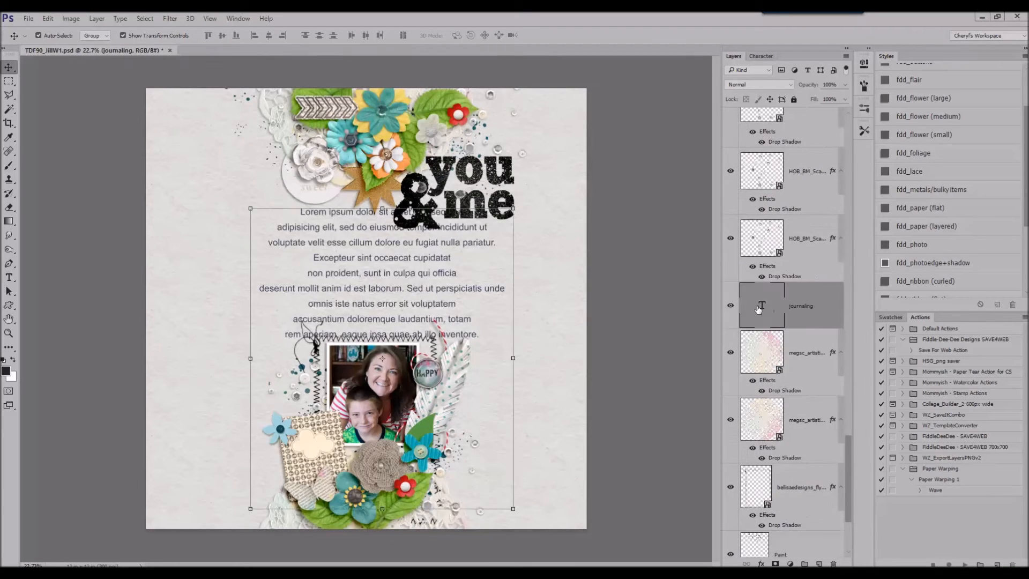
left_click_drag(384, 301, 458, 394)
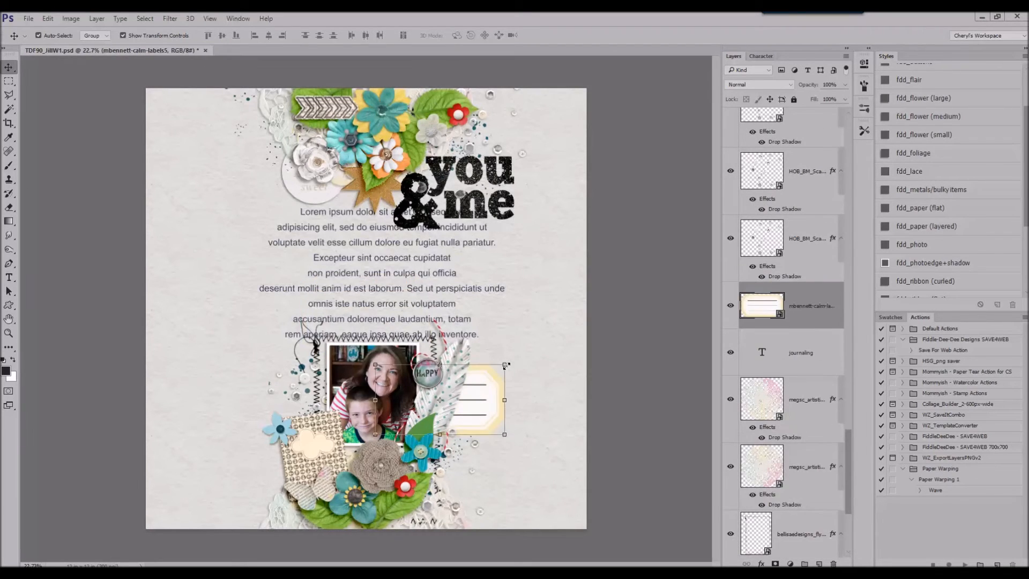
left_click_drag(505, 365, 478, 443)
key("Return")
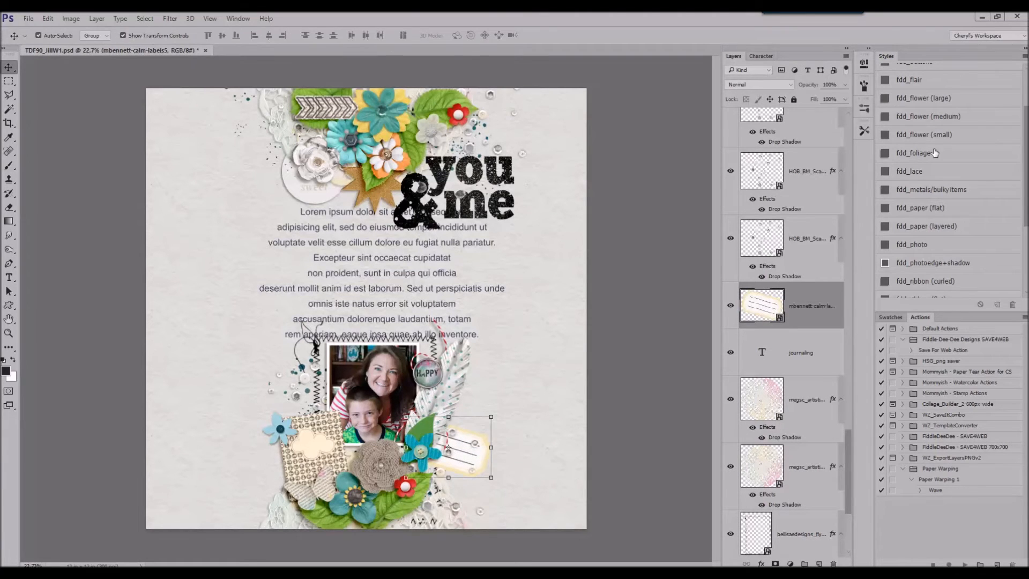
left_click(933, 209)
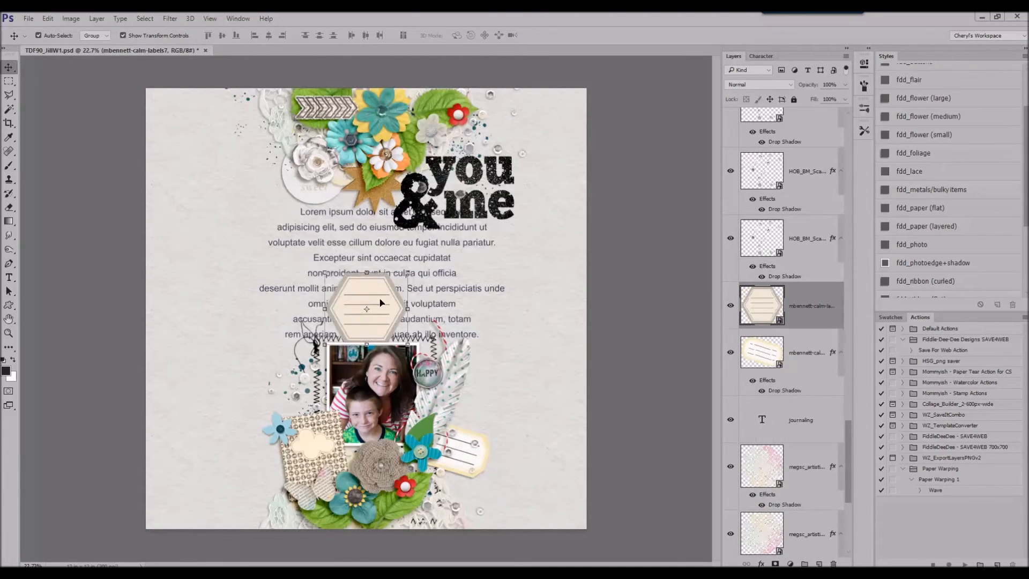
- Tuck the hexagonal mbennett-calm-labels7 behind the top cluster's white flower, moving its layer down to just above the background paper
left_click_drag(381, 301, 307, 140)
left_click_drag(803, 295, 803, 498)
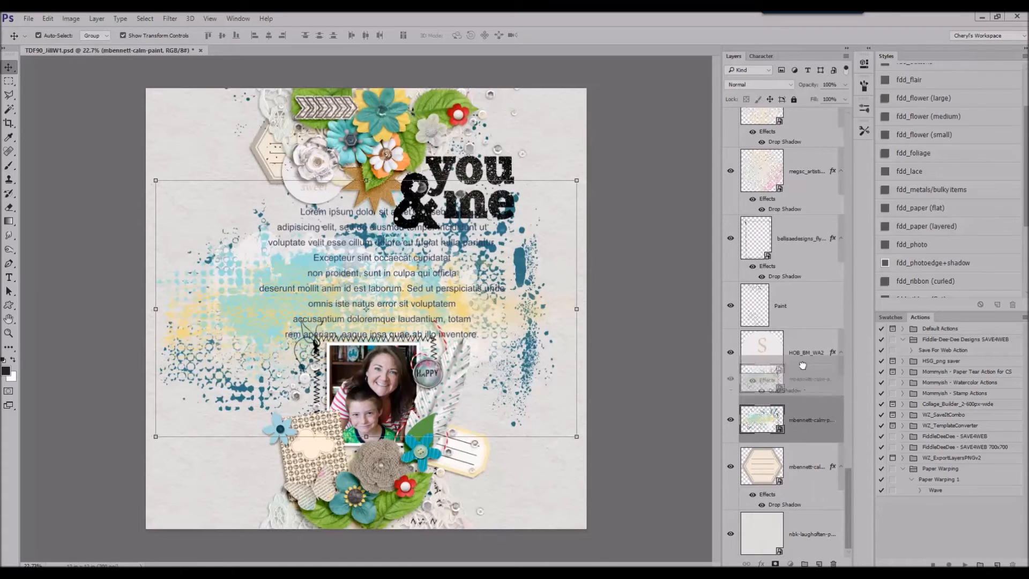
- Move mbennett-calm-paint just above the background paper, rotate it 90 degrees, shift it up, and delete the Paint placeholder layer
mouse_move(806, 423)
left_mouse_down()
mouse_move(802, 332)
mouse_move(802, 504)
left_mouse_up()
left_click(641, 368)
left_click(528, 327)
left_click(49, 17)
mouse_move(107, 239)
left_click(226, 333)
left_click_drag(362, 230, 360, 196)
right_click(783, 445)
left_click(796, 140)
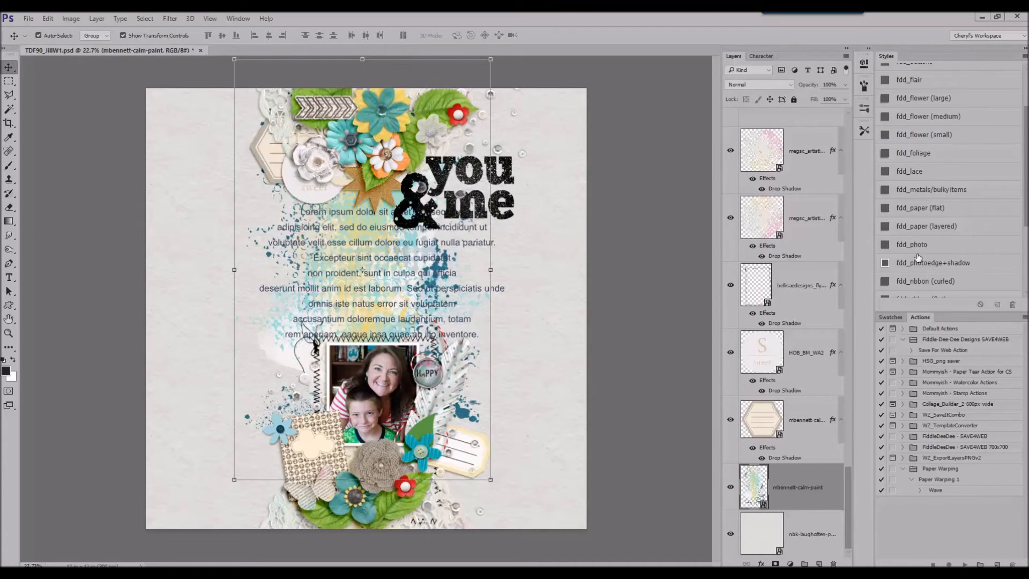
- Place mbennett-calm-star2 over the bottom cluster's light blue flower, scaled down and tilted, with the fdd_metals/bulky items style
left_click(288, 425)
key("ctrl+t")
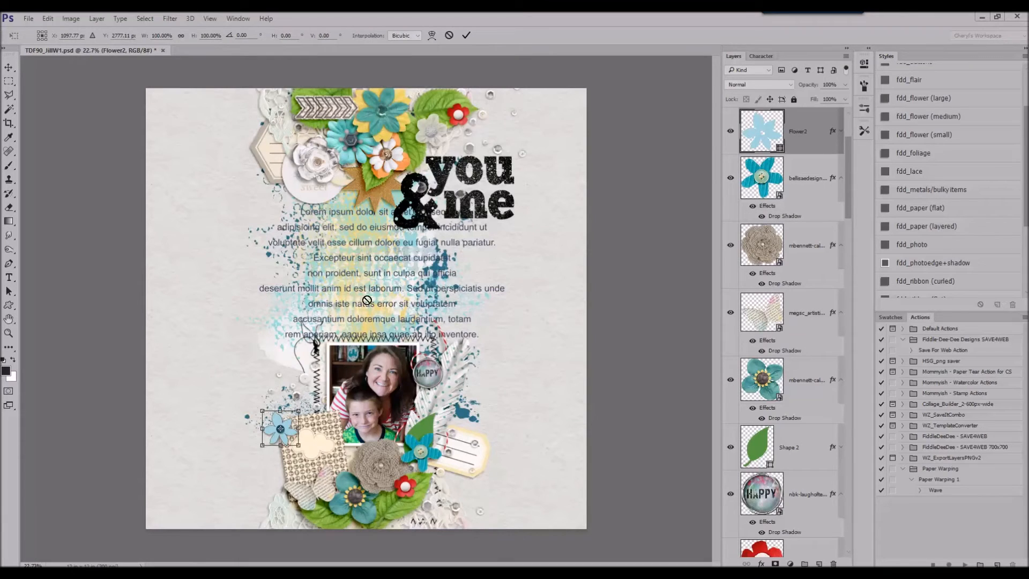
left_click(466, 35)
scroll(800, 189, "up", 2)
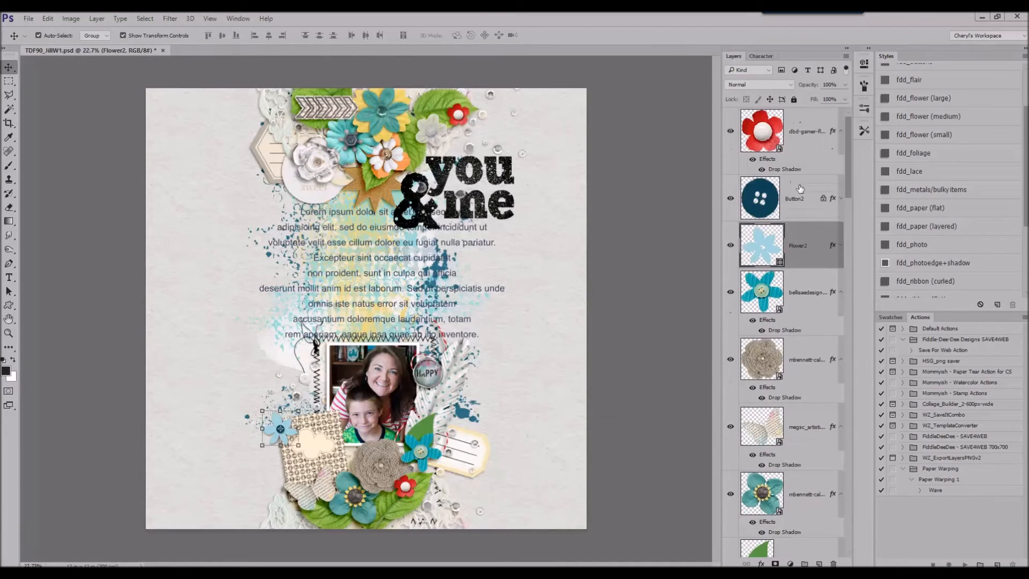
left_click(800, 188)
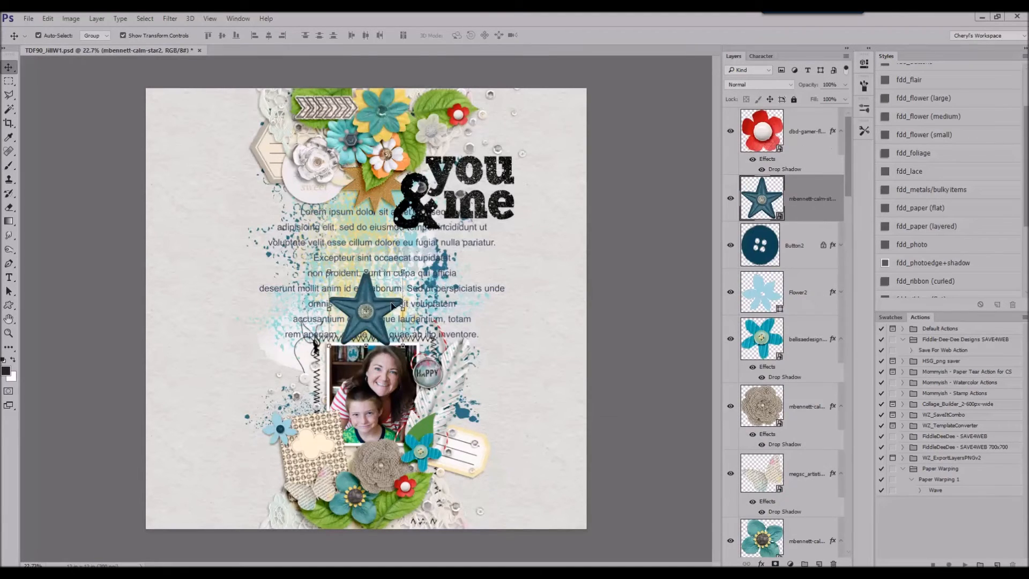
left_click_drag(404, 270, 299, 400)
key("Return")
left_click(925, 187)
left_click_drag(278, 419, 274, 437)
left_click(363, 34)
- Delete the bottom cluster's Button2 and Flower2 placeholder layers
left_click(800, 266)
left_click(804, 312, "shift")
right_click(804, 312)
left_click(829, 138)
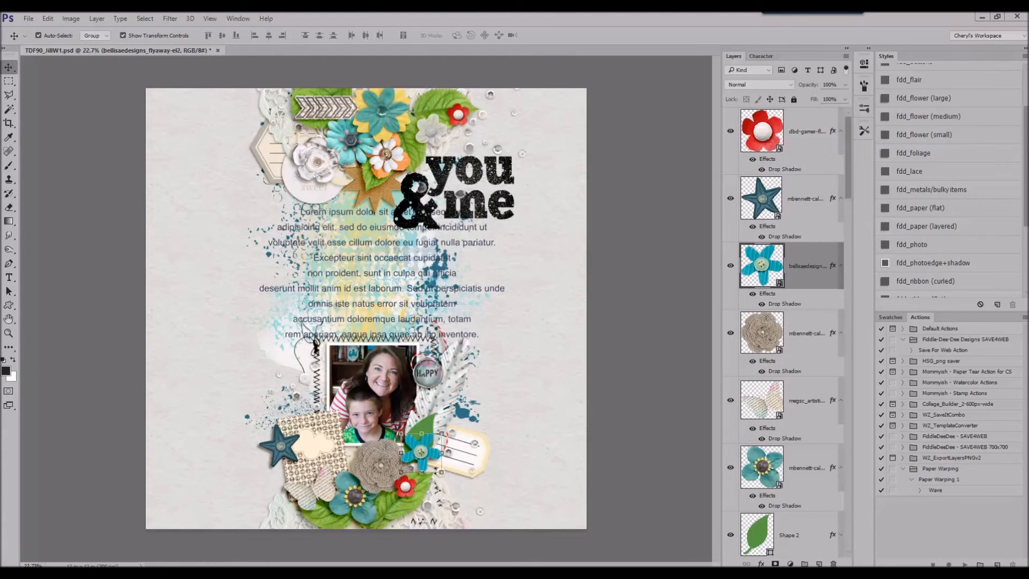
- Delete the placeholder journaling text layer from the page
scroll(801, 482, "down", 10)
scroll(814, 494, "up", 3)
right_click(799, 299)
left_click(604, 149)
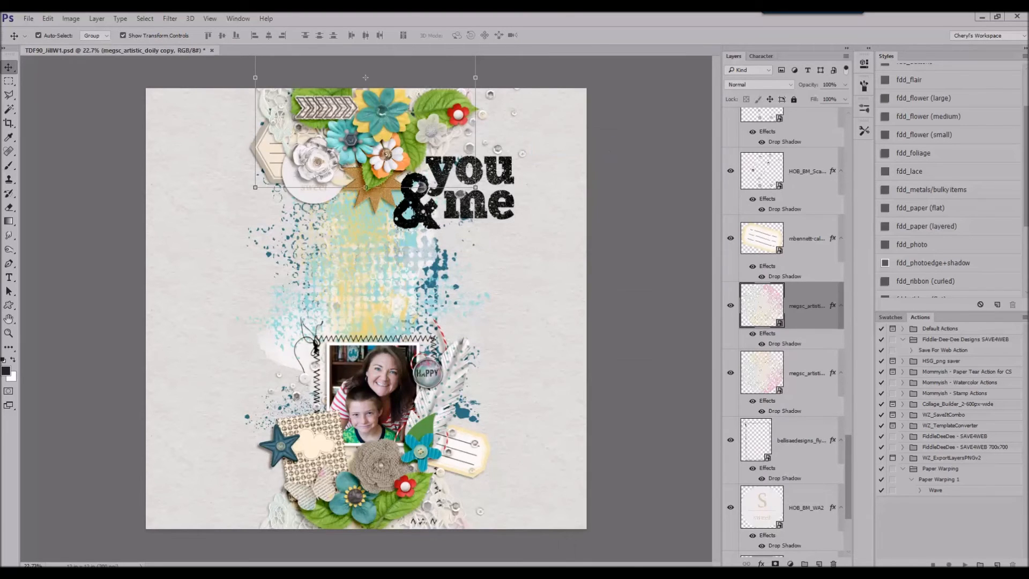
- Scale down the "you & me" title, move its layer to just above the paint, and reposition it beneath the top cluster
left_click(504, 203)
left_click_drag(514, 155, 483, 175)
left_click_drag(456, 182, 467, 163)
left_click(362, 36)
mouse_move(808, 139)
left_mouse_down()
mouse_move(796, 557)
mouse_move(799, 462)
left_mouse_up()
left_click_drag(460, 159, 451, 176)
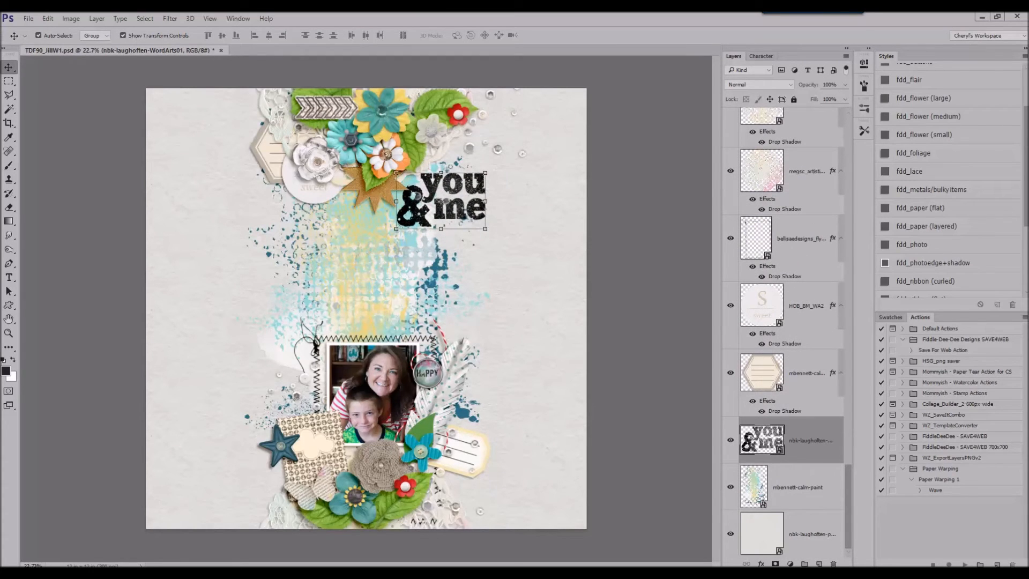
- Add the bellisaedesigns_flyaway-el15 stars beside the photo and the bellisaedesigns_flyaway-el24 splatter at the page's bottom, duplicating the splatter at the top
left_click_drag(1028, 170, 530, 259)
left_click_drag(372, 301, 311, 385)
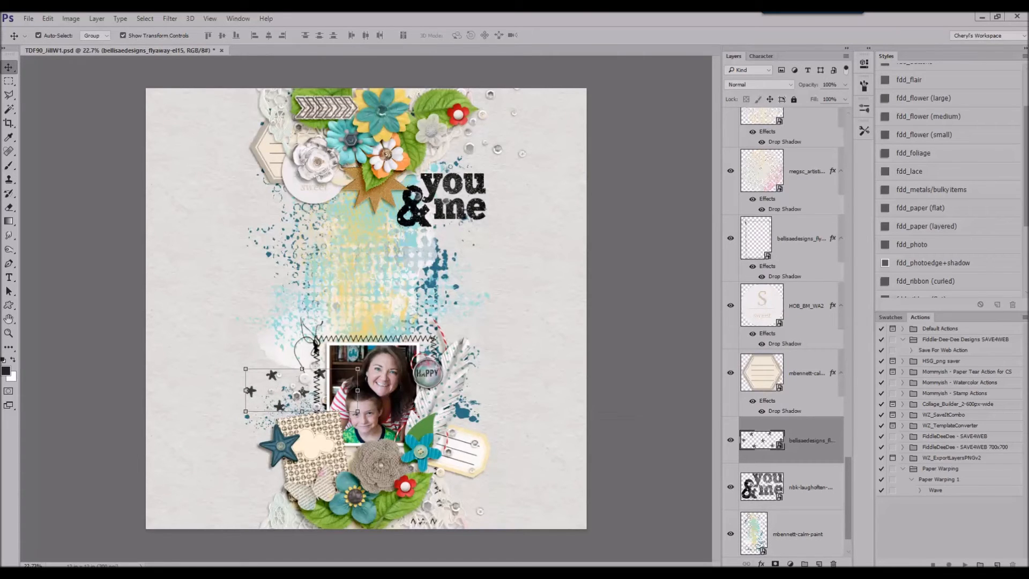
left_click_drag(1028, 313, 569, 312)
left_click_drag(399, 247, 404, 503)
left_click_drag(478, 520, 466, 203)
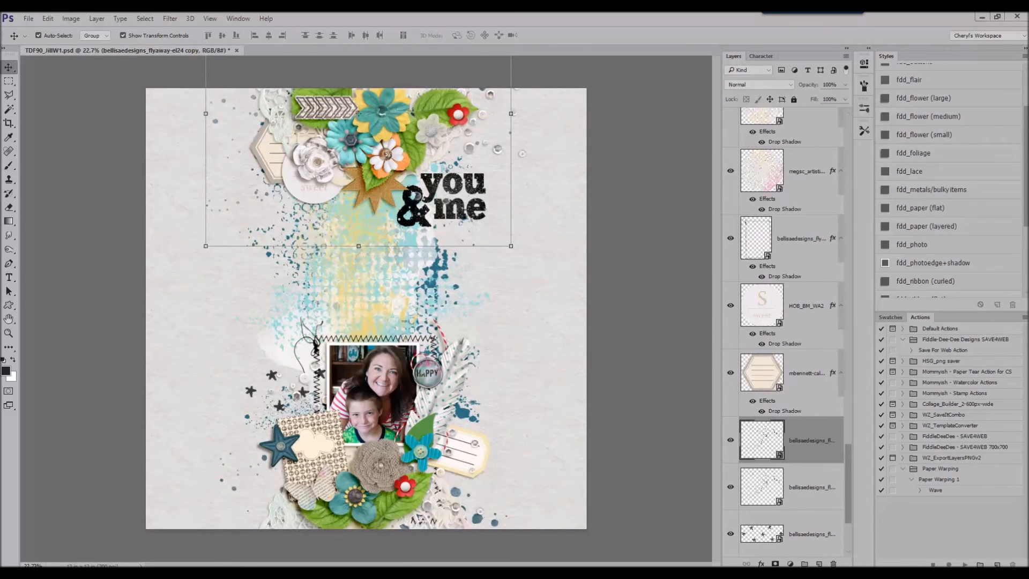
- Place the bellisaedesigns_flyaway-el26 butterflies on the page, scaled down beneath the title's word "me"
left_click_drag(1028, 289, 498, 286)
left_click_drag(405, 271, 476, 237)
key("Return")
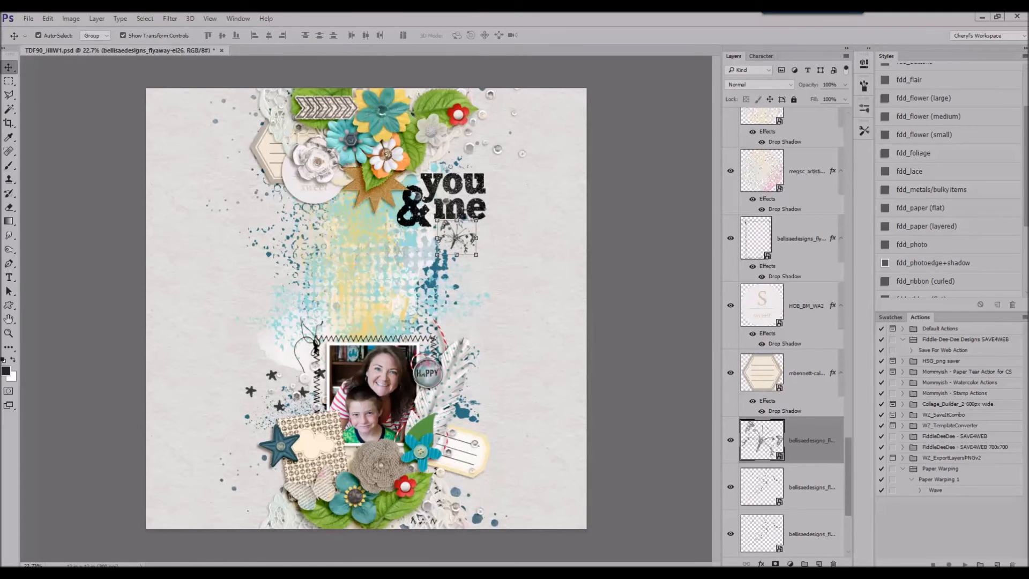
key("Return")
- Place the bellisaedesigns_flyaway printed-text stamp across the page behind the title, with its layer just above the paint
left_click_drag(477, 51, 482, 241)
scroll(836, 207, "down", 5)
mouse_move(835, 207)
left_mouse_down()
mouse_move(834, 446)
mouse_move(818, 505)
mouse_move(802, 405)
left_mouse_up()
left_click_drag(404, 234, 411, 234)
- Move the butterflies above the end of the title and rotate them to about 50.67 degrees
left_click(646, 239, "ctrl")
left_click(472, 236, "ctrl")
key("ctrl+t")
left_click_drag(481, 235, 518, 162)
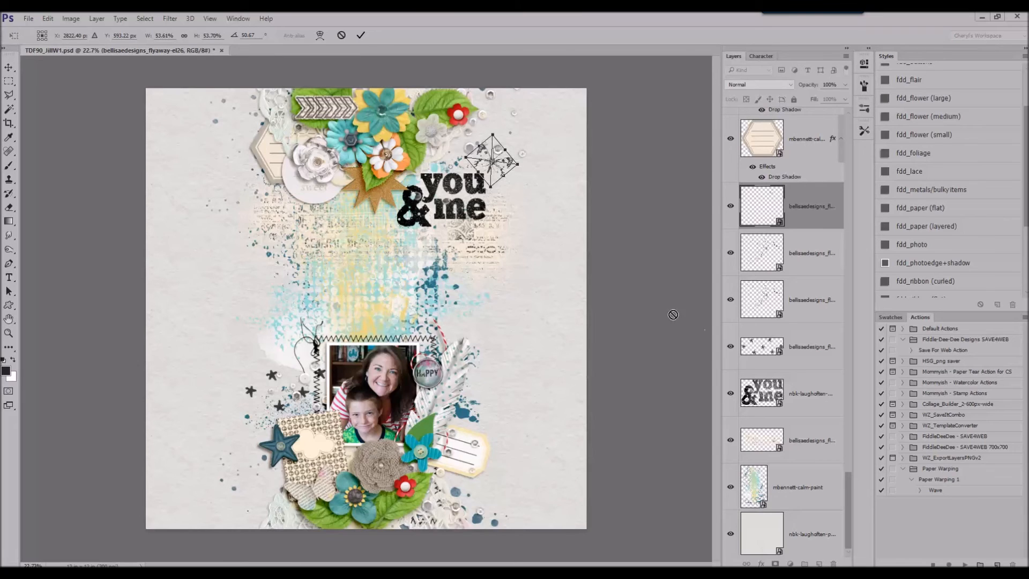
left_click(361, 35)
- Add the bellisaedesigns_flyaway-el57 string scribble under the tag at the page's lower right, with its layer just below the tag's
left_click_drag(775, 392, 519, 381)
left_click_drag(377, 301, 449, 481)
scroll(815, 308, "up", 2)
left_click_drag(812, 340, 801, 236)
scroll(929, 242, "down", 3)
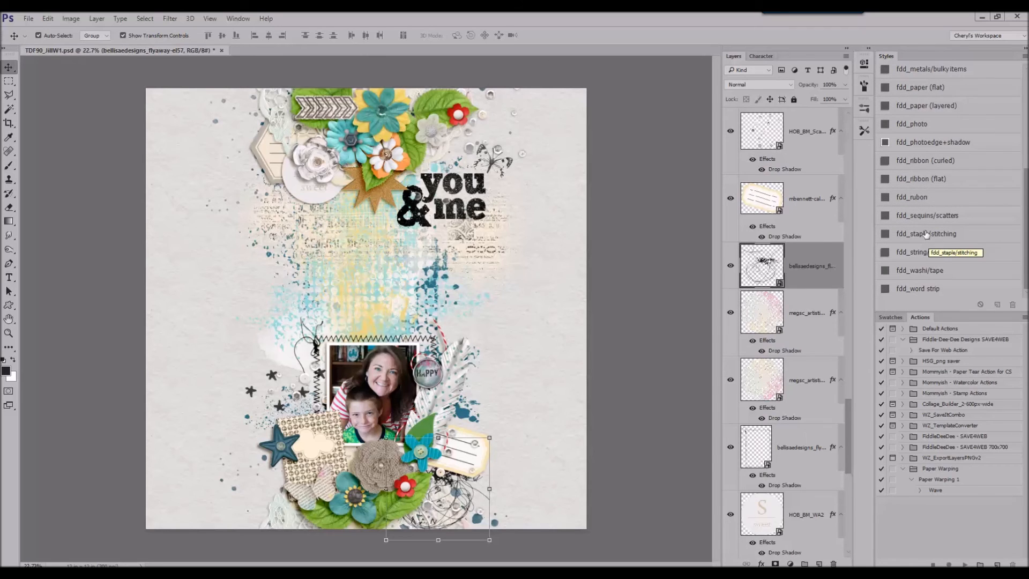
- Apply the fdd_staple/stitching shadow style to the string scribble and duplicate it onto the upper-left flower cluster
left_click(926, 234)
left_click_drag(446, 484, 311, 126)
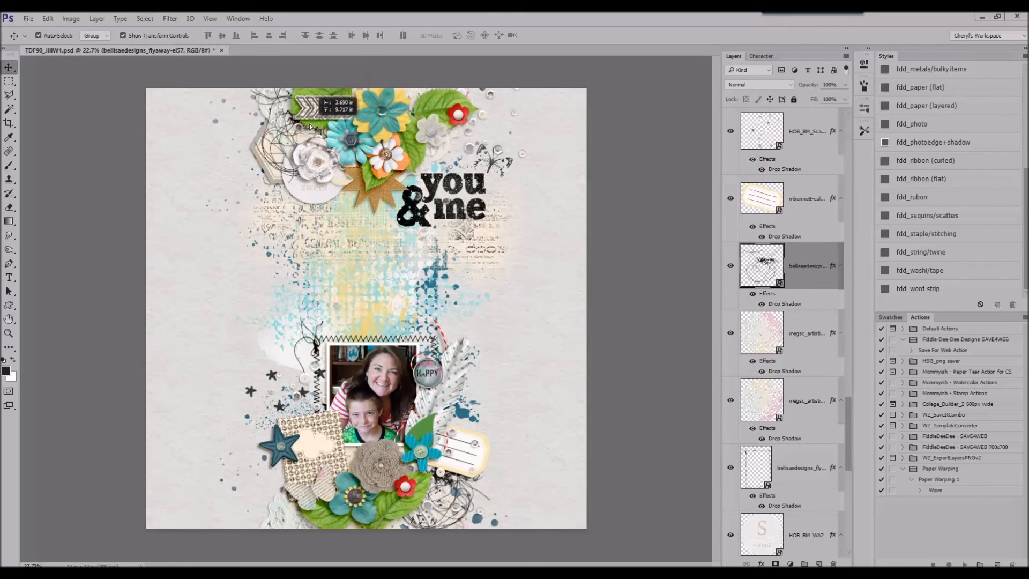
key("ctrl+j")
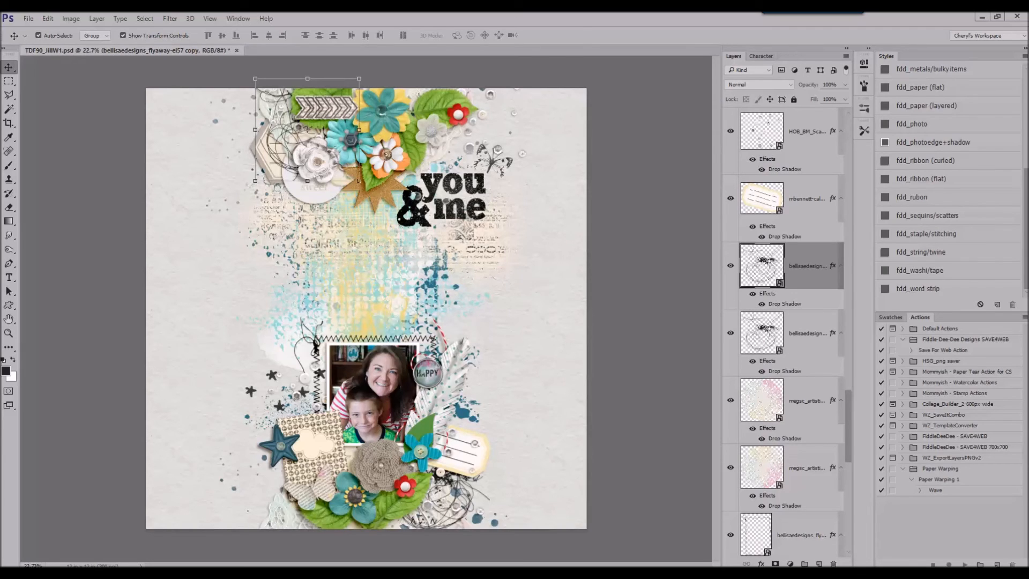
- Scale down the small red dbd-gamer-flower7 on the page's upper-right leaf
left_click(450, 117)
left_click_drag(471, 103, 463, 110)
left_click(365, 35)
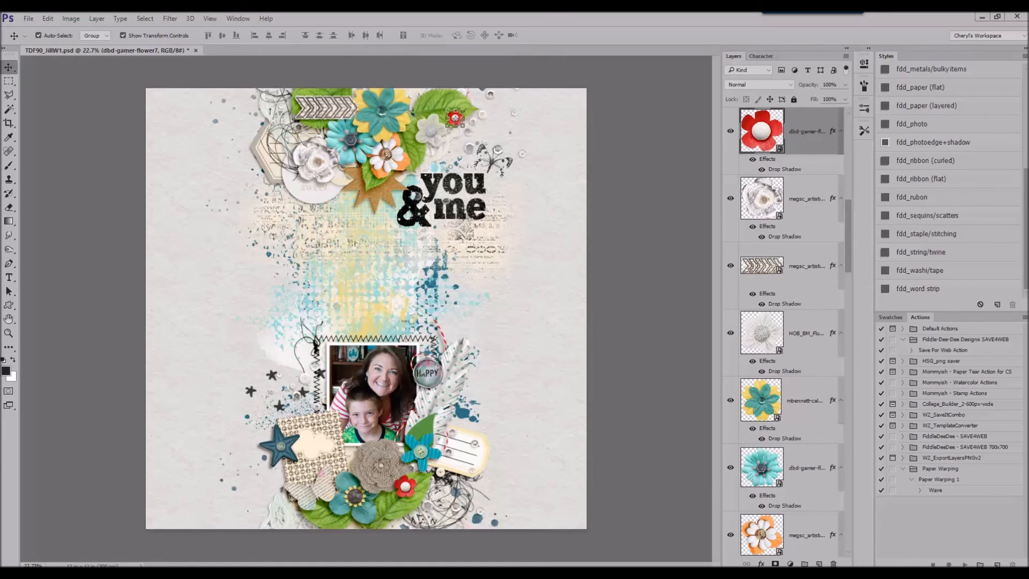
- Place the red dbd-gamer-flower2 on the page, apply the fdd_flower (medium) shadow style and scale it down
left_click_drag(1028, 167, 591, 167)
scroll(958, 153, "up", 2)
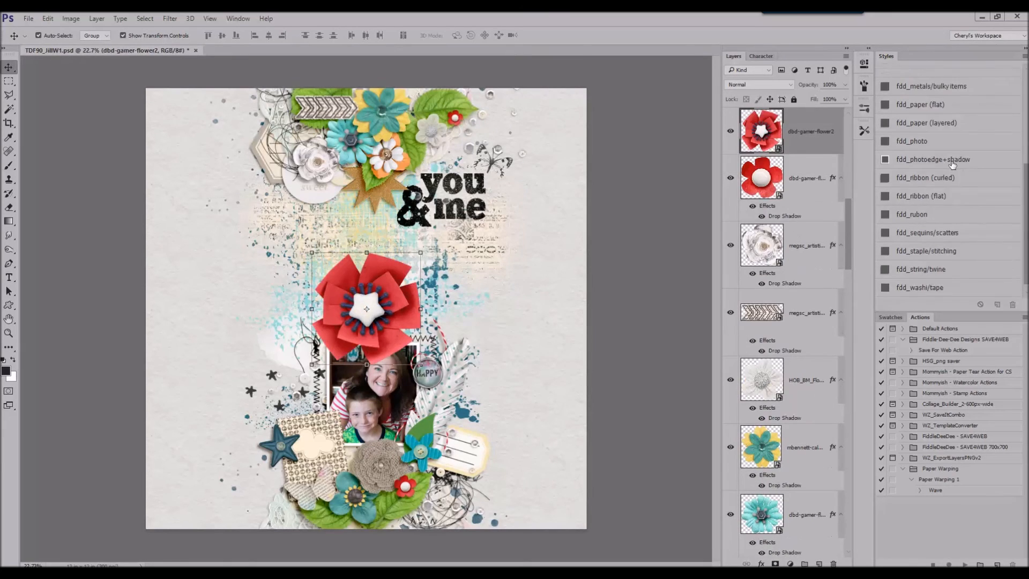
left_click(938, 111)
left_click_drag(420, 252, 321, 122)
left_click(365, 36)
- Tuck dbd-gamer-flower2 beneath the bottom cluster's burlap flower by lowering its layer, and place a duplicate under the top cluster's arrow strip
key("ctrl+bracketleft")
key("ctrl+bracketleft")
key("ctrl+bracketleft")
key("ctrl+bracketleft")
key("ctrl+bracketleft")
key("ctrl+bracketleft")
key("ctrl+bracketleft")
key("ctrl+bracketleft")
key("ctrl+bracketleft")
key("ctrl+bracketleft")
key("ctrl+t")
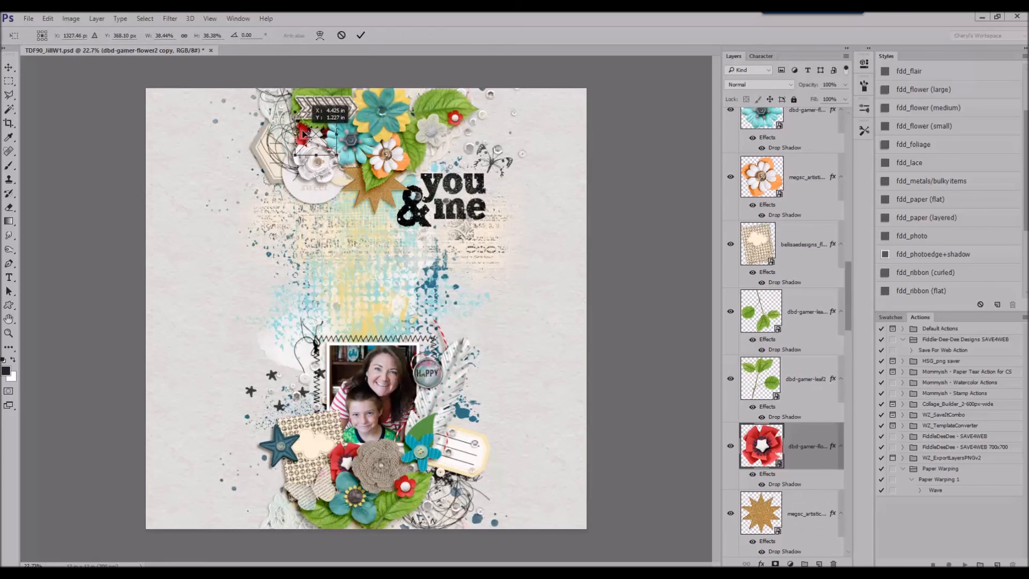
left_click(360, 35)
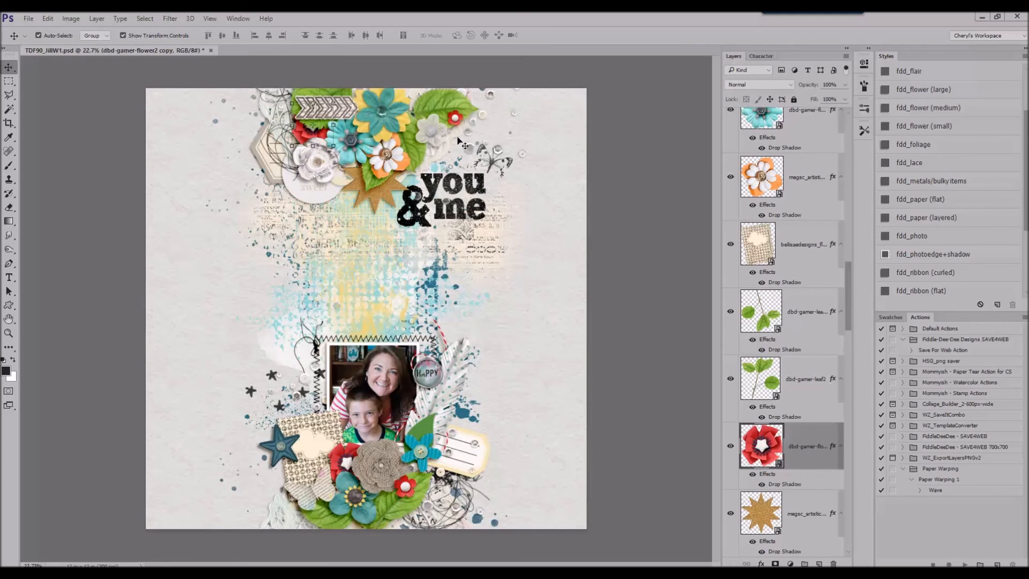
- Duplicate the bottom cluster's small red flower beside the top cluster's orange-and-white flower and lower its layer beneath the teal flowers
left_click_drag(407, 484, 405, 137, "alt")
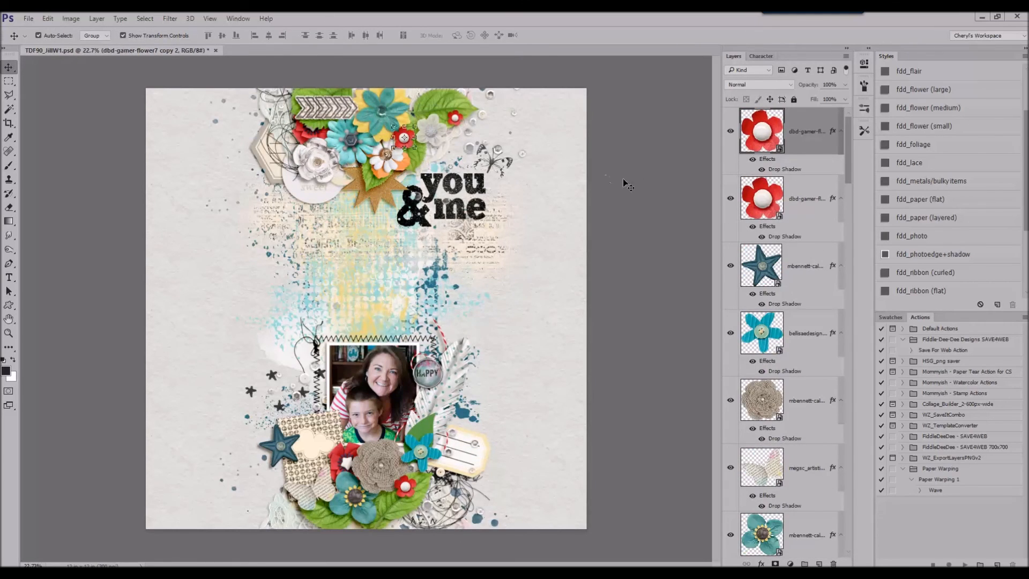
key("ctrl+bracketleft")
key("ctrl+bracketleft")
key("ctrl+bracketleft")
key("ctrl+bracketleft")
key("ctrl+bracketleft")
key("ctrl+bracketleft")
key("ctrl+bracketleft")
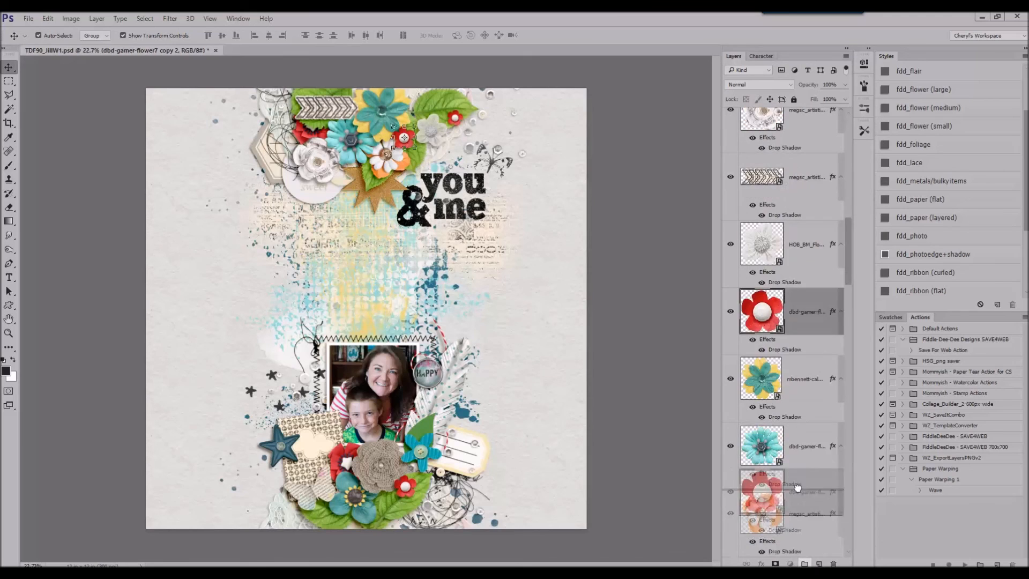
- Duplicate the small red flower from the top leaf onto the lace at the bottom cluster's left end
left_click(455, 119)
key("ctrl+t")
left_click(344, 35)
left_click(636, 170)
left_click_drag(455, 118, 300, 513, "alt")
left_click(628, 254)
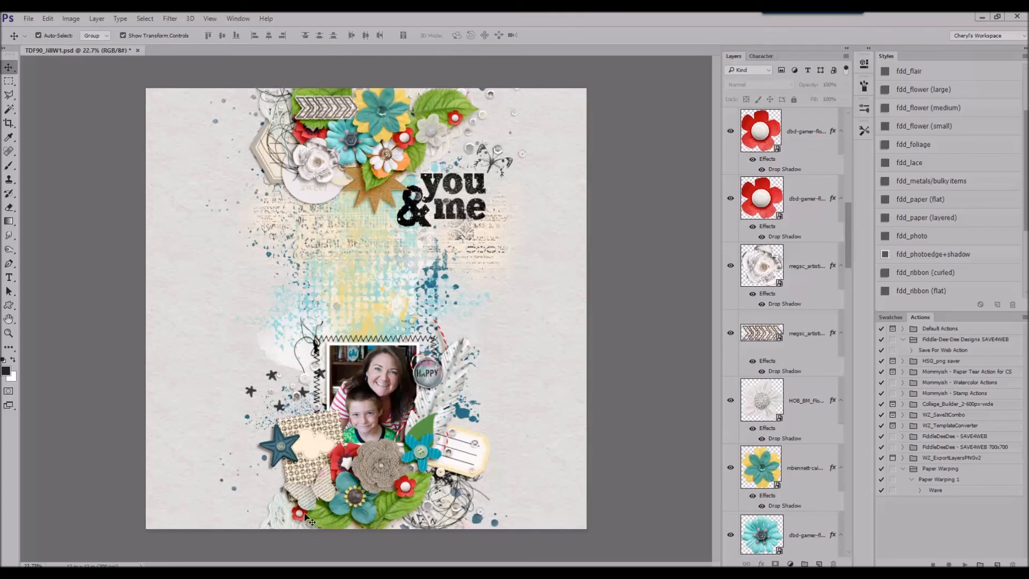
- Place another small red flower copy between the white rose and the brown star, rotated to -22.30 degrees
left_click_drag(340, 372, 352, 182, "alt")
key("ctrl+t")
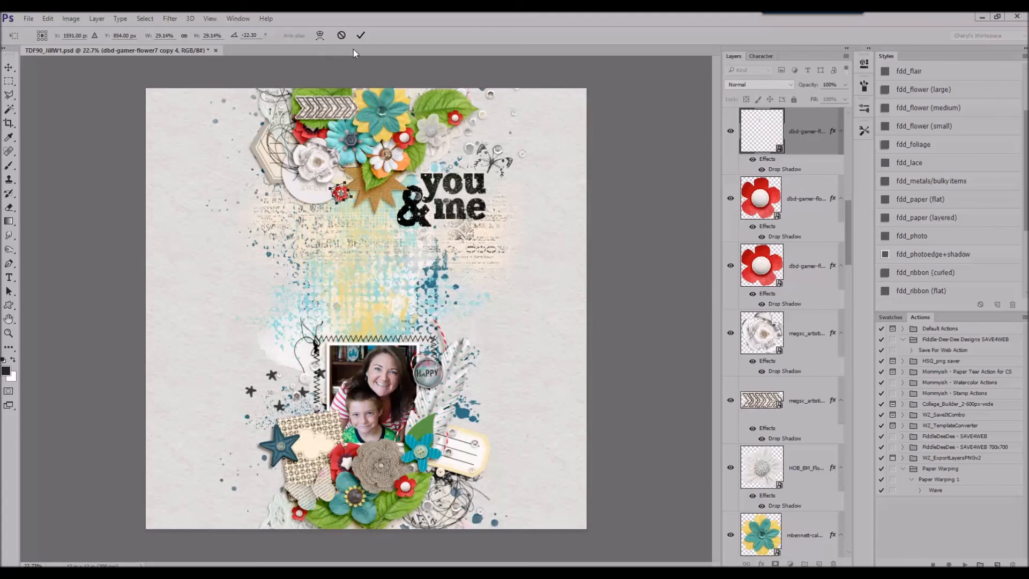
left_click(361, 34)
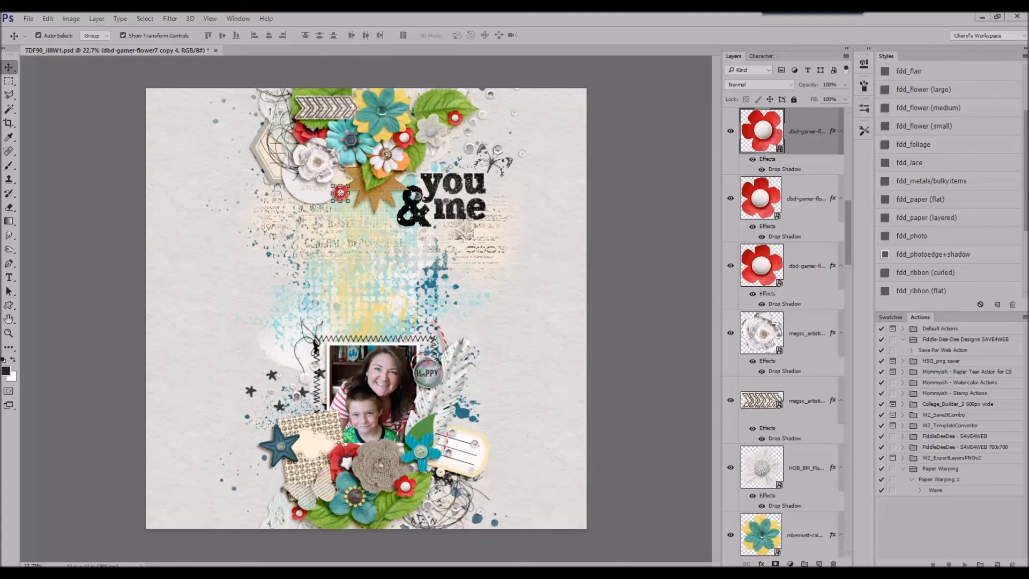